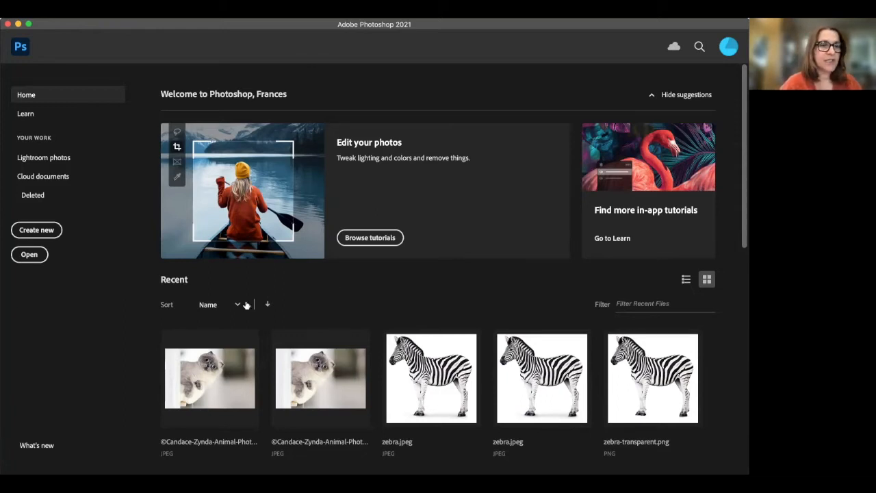
Step: Open the image EARTH.jpeg from the My Hybrid folder
left_click(30, 254)
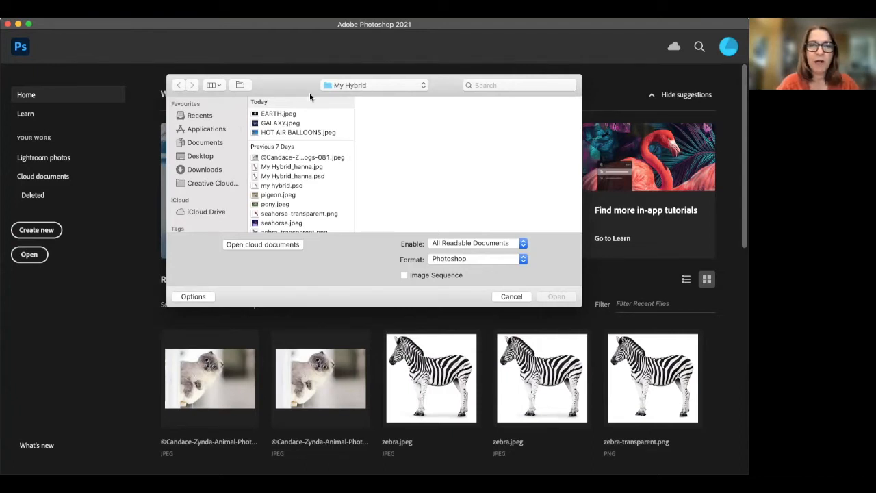
left_click(277, 115)
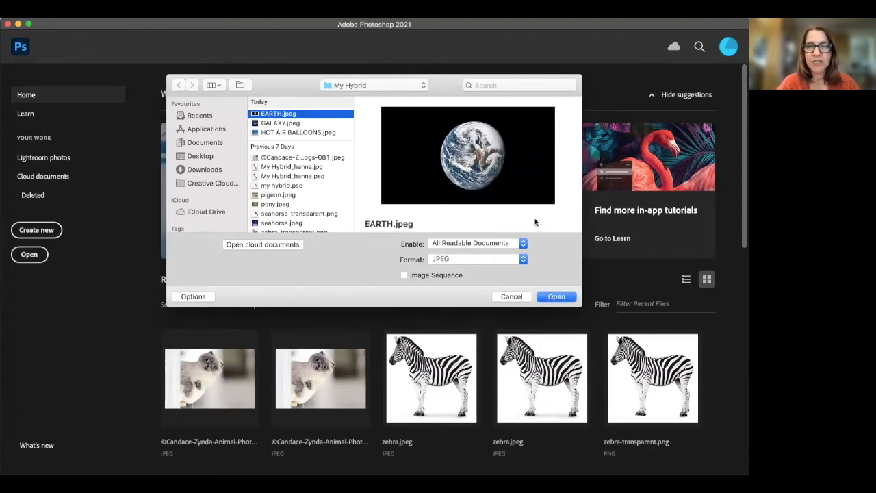
left_click(557, 297)
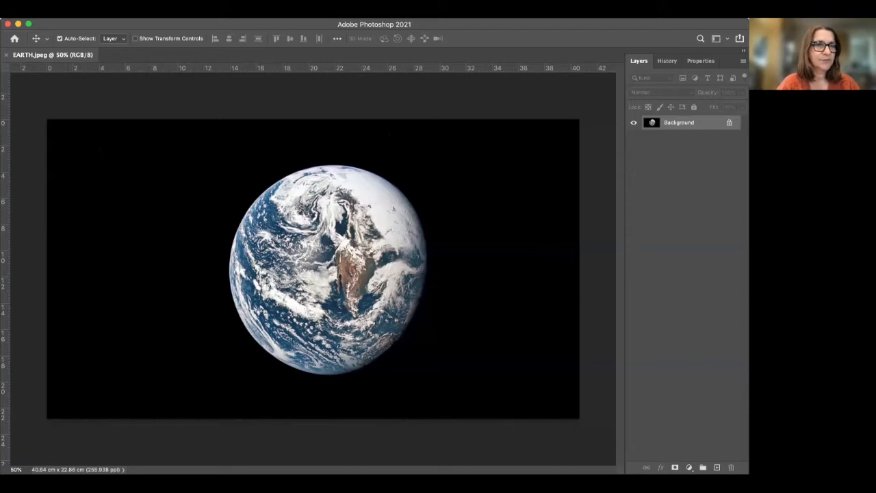
Step: Open GALAXY.jpeg from the My Hybrid folder as a second document
left_click(87, 11)
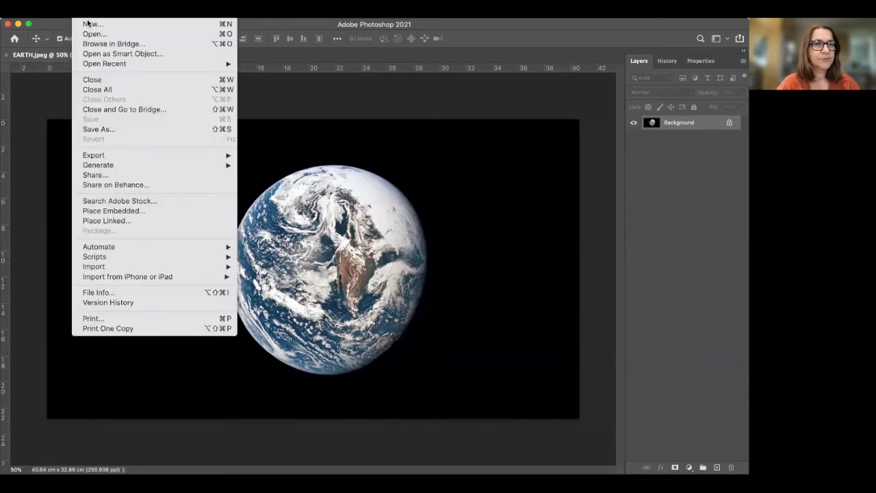
left_click(95, 34)
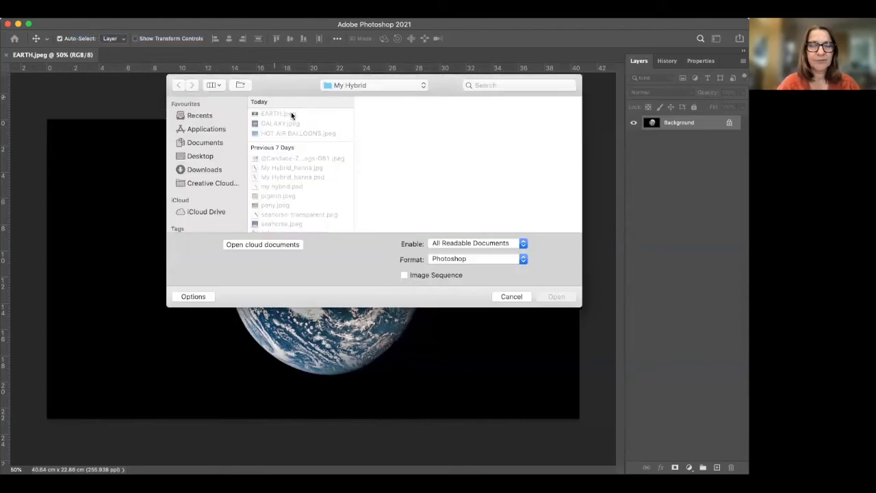
left_click(274, 125)
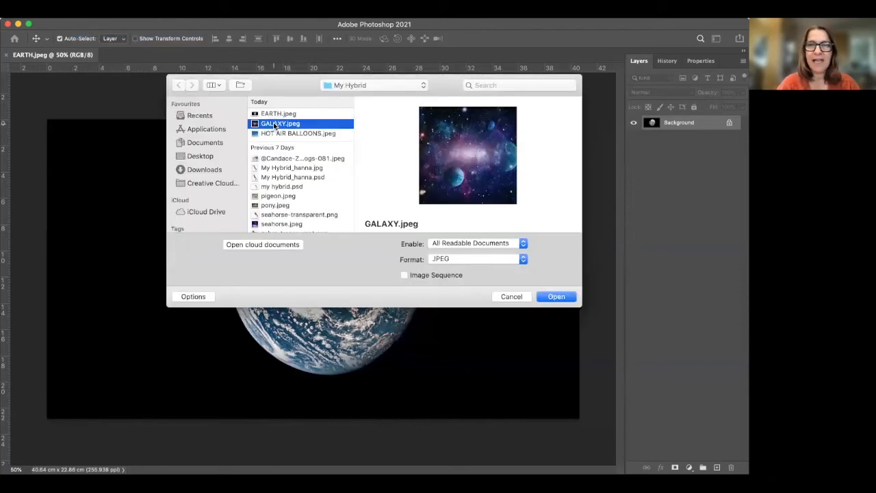
left_click(557, 296)
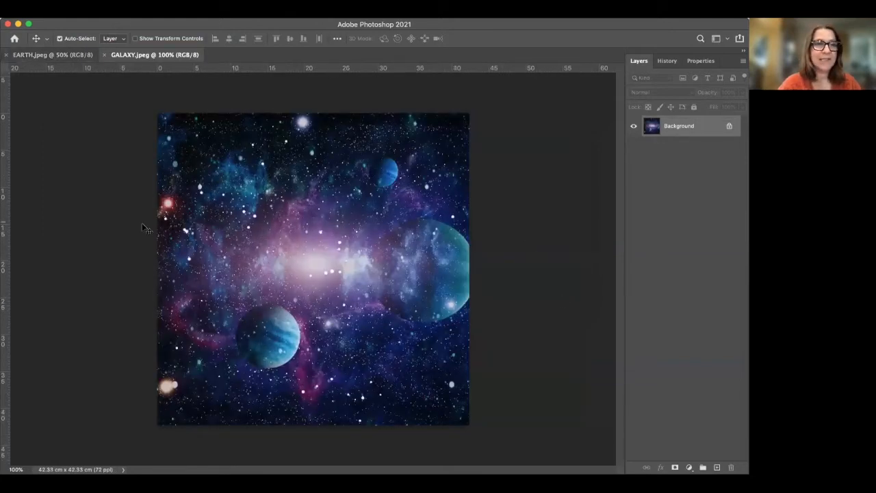
Step: Open HOT AIR BALLOONS.jpeg from the My Hybrid folder as a third document
left_click(83, 12)
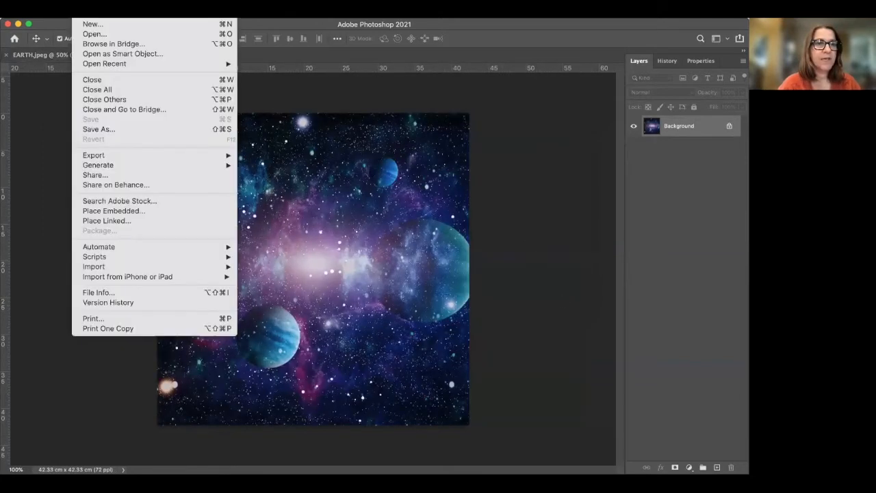
left_click(90, 34)
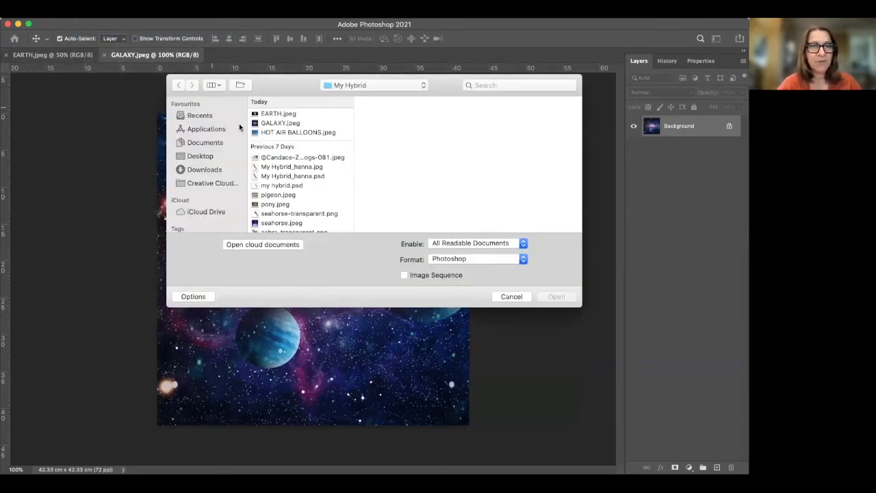
left_click(265, 133)
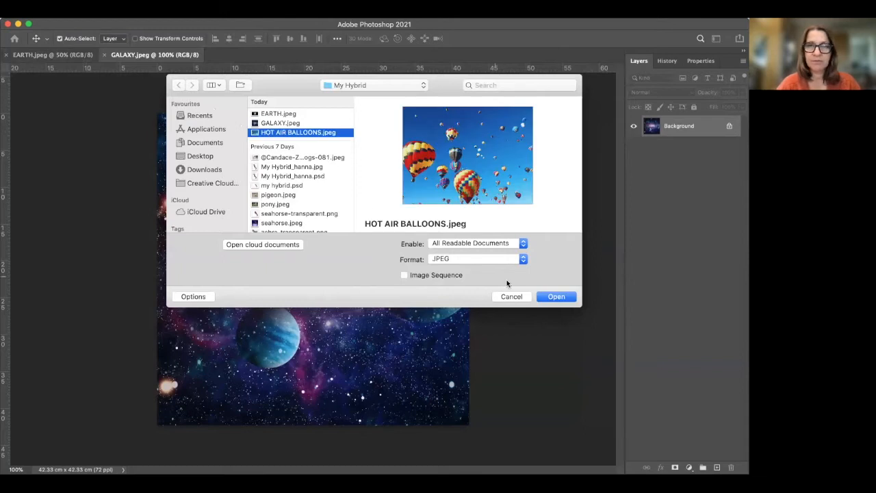
left_click(556, 297)
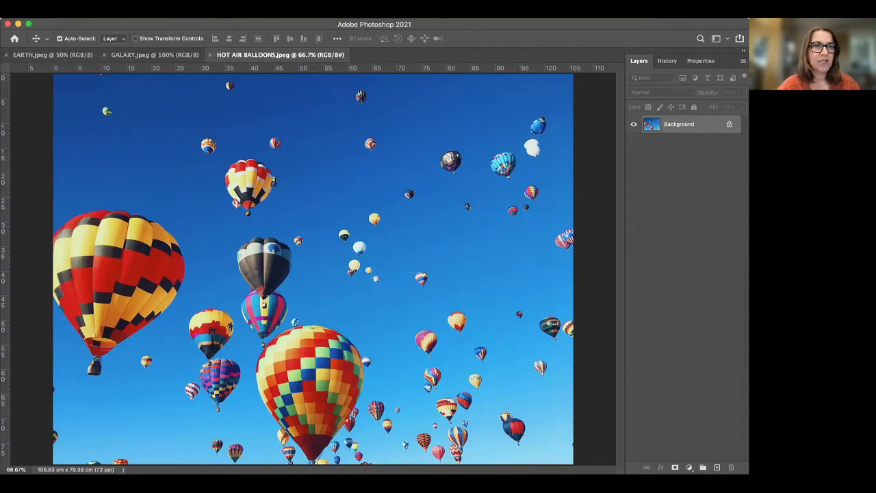
left_click(83, 8)
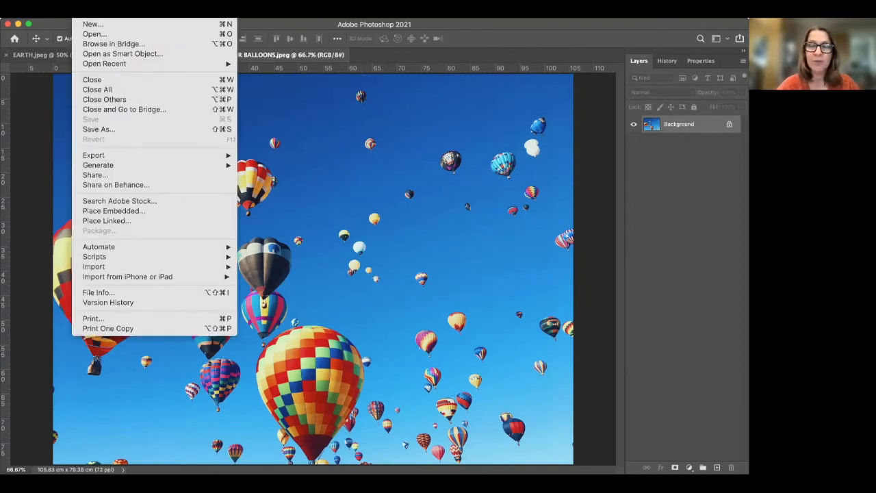
left_click(89, 34)
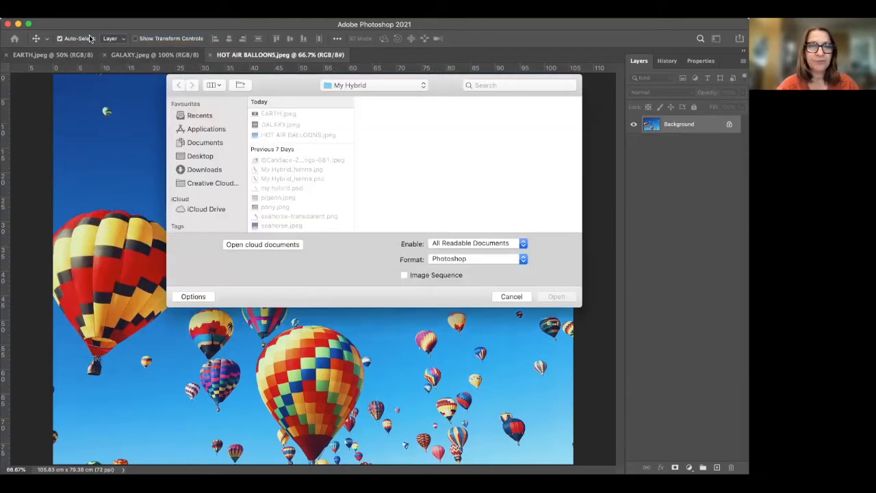
left_click(510, 297)
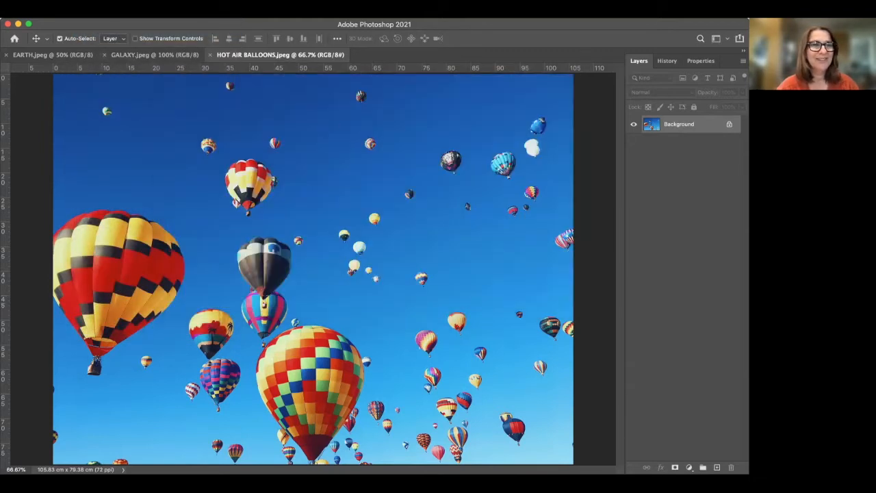
Step: Create a new A4 portrait document named "d", 210 x 297 mm at 300 pixels/inch, RGB Color with a white background
left_click(83, 11)
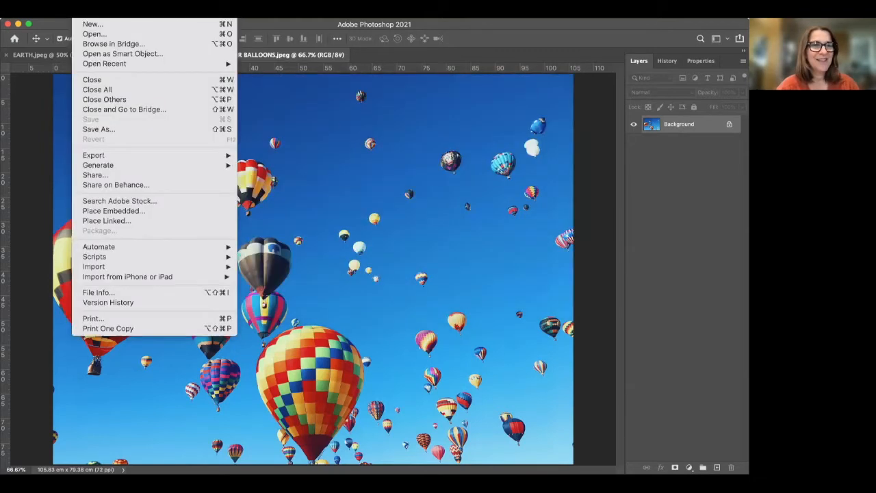
left_click(92, 25)
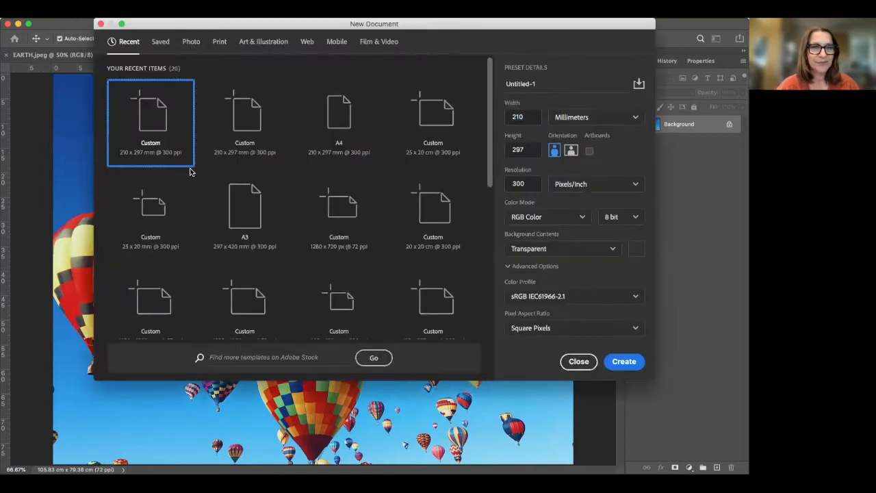
left_click(339, 113)
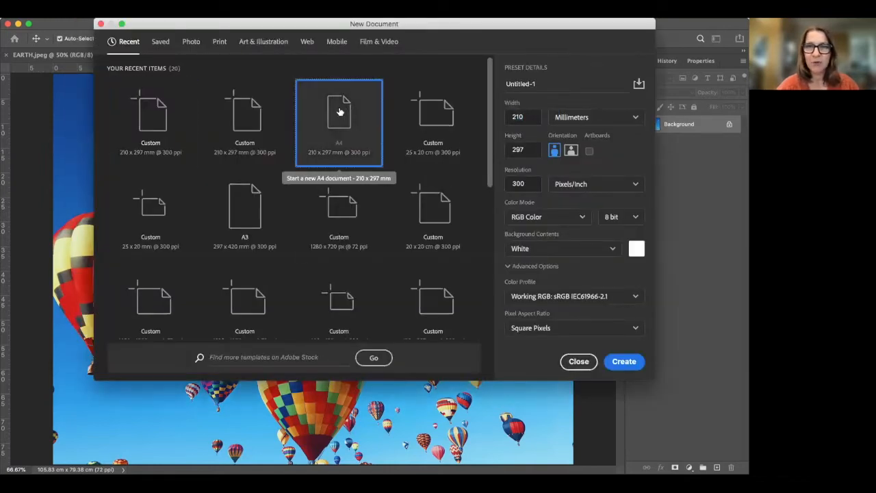
left_click_drag(535, 85, 470, 88)
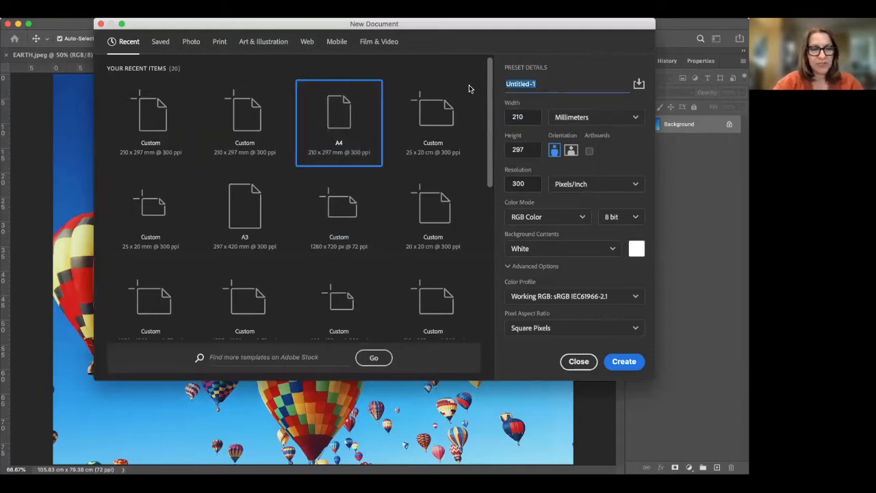
type("Surreal lanscape")
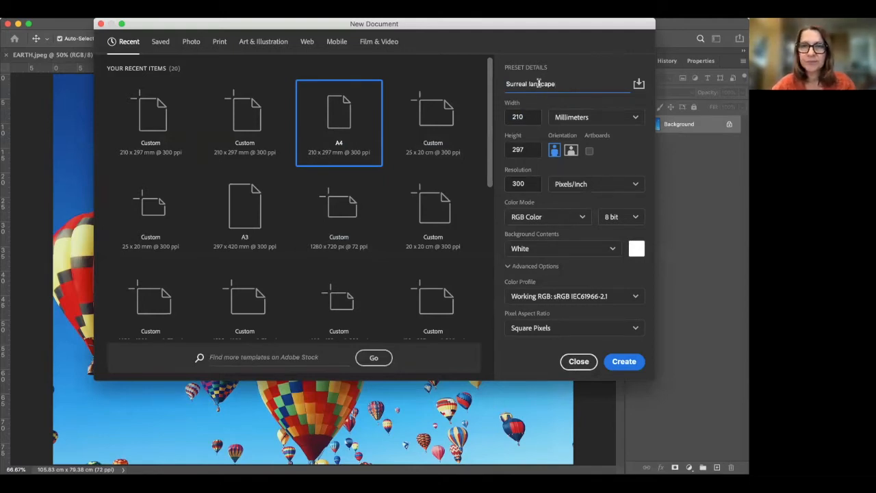
triple_click(539, 83)
type("d")
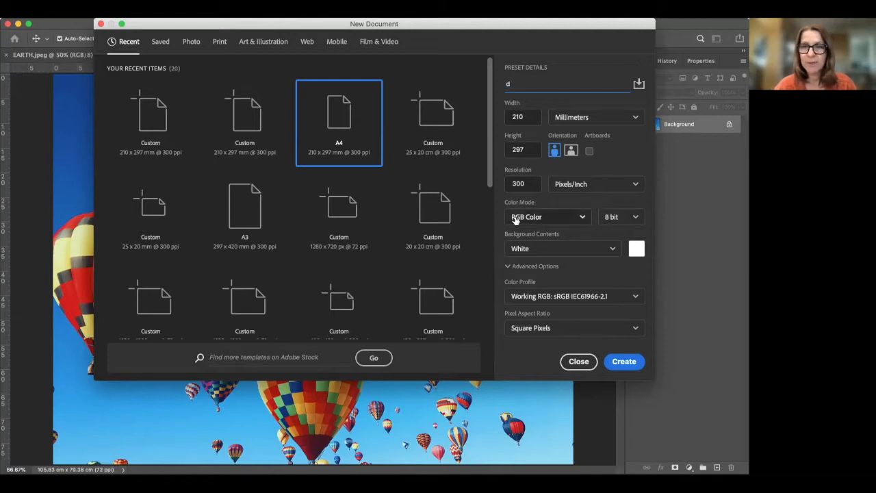
left_click(631, 362)
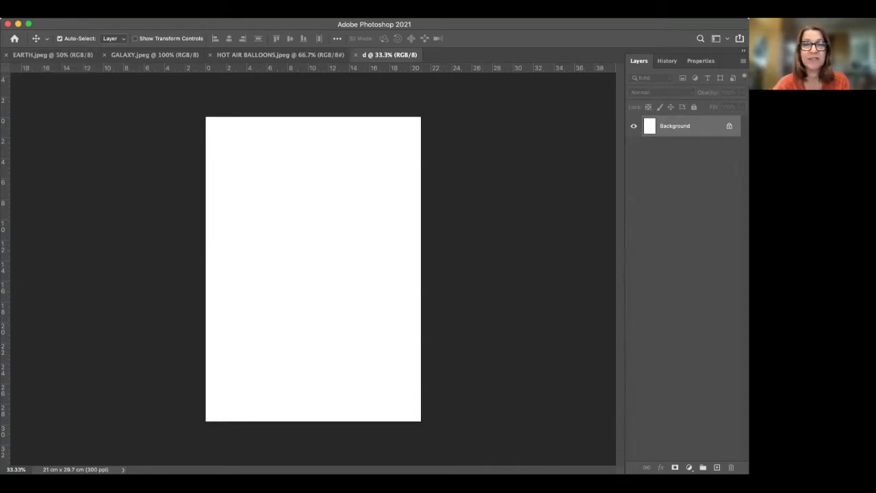
Step: Show the Tools palette and the History panel, and return to the Layers panel
left_click(353, 11)
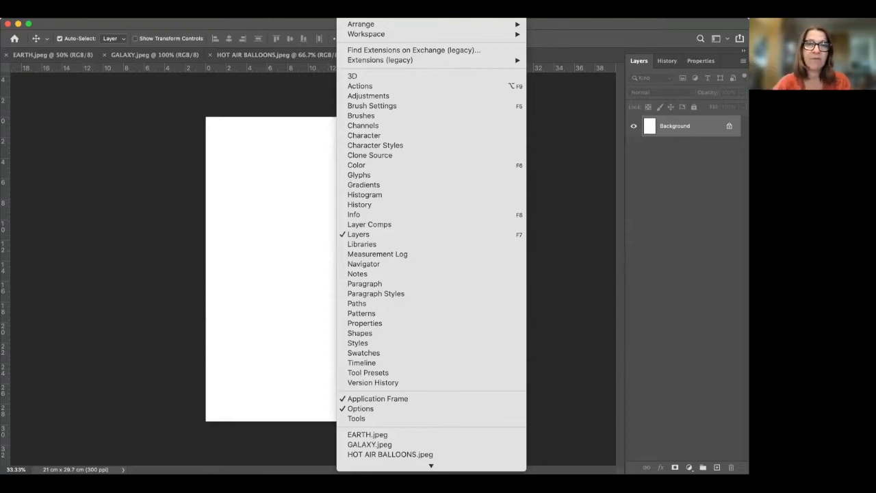
left_click(356, 419)
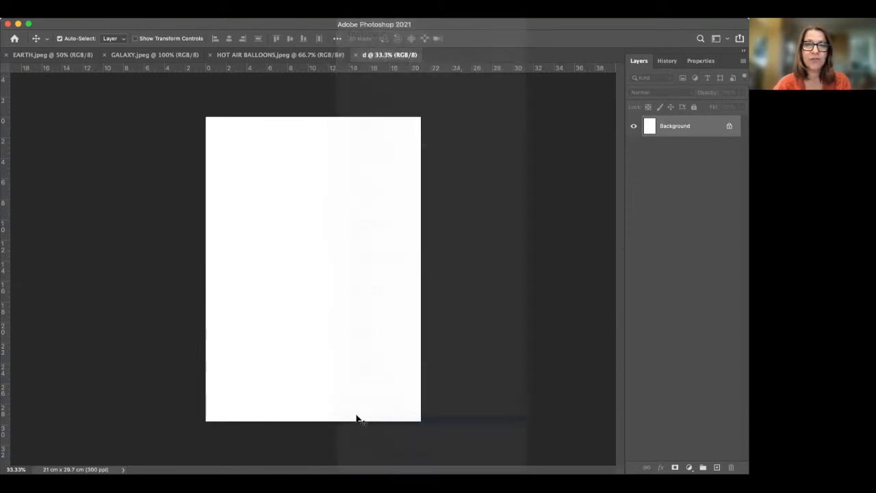
left_click(352, 9)
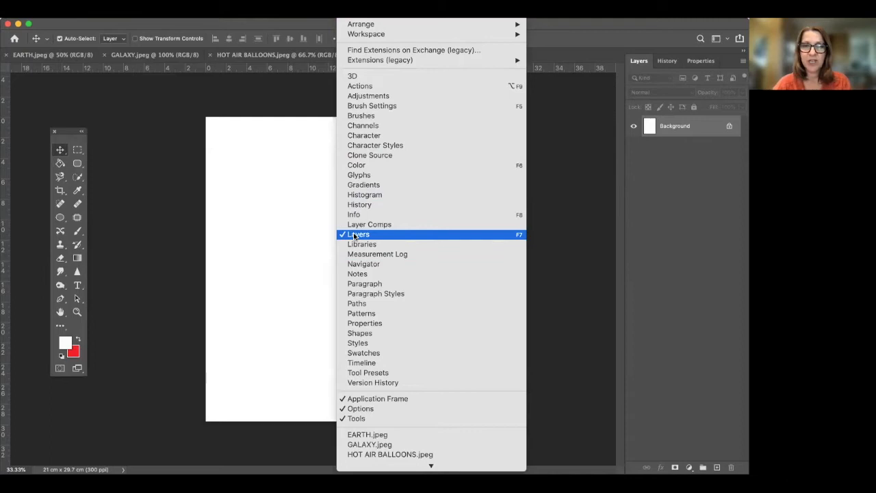
left_click(355, 205)
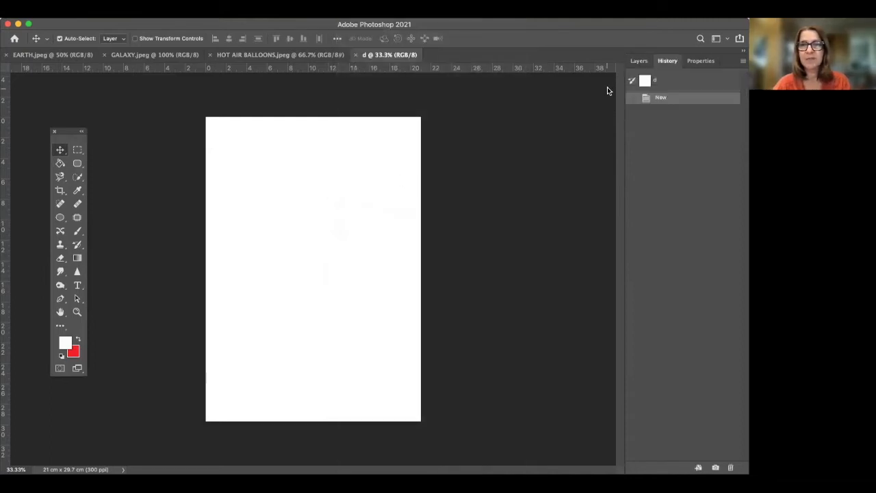
left_click(638, 61)
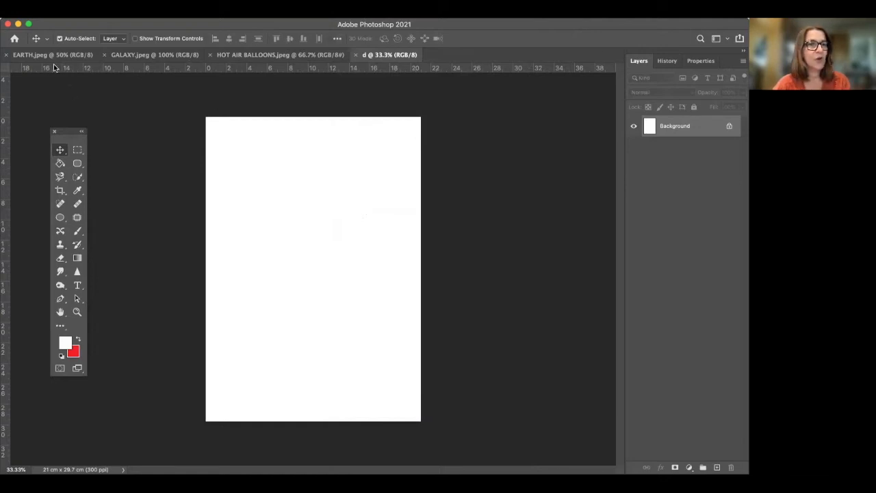
Step: Copy the entire GALAXY.jpeg image and paste it into document d as a new layer
left_click(133, 57)
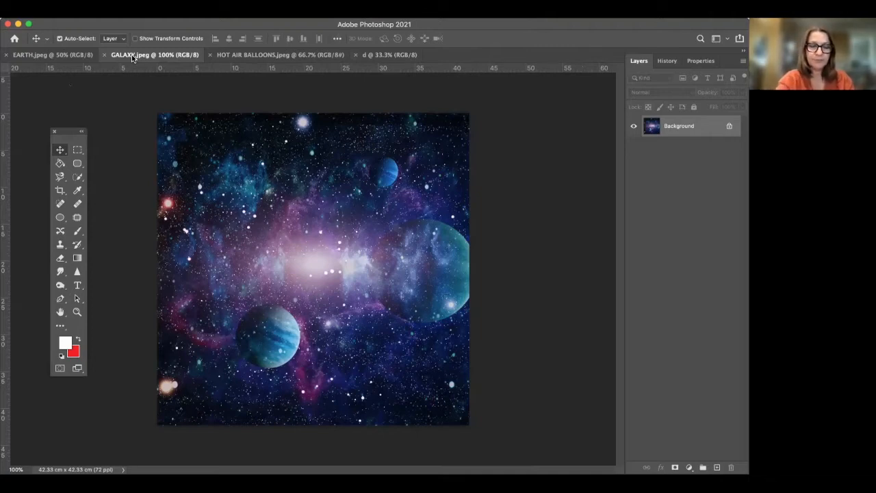
key("super+a")
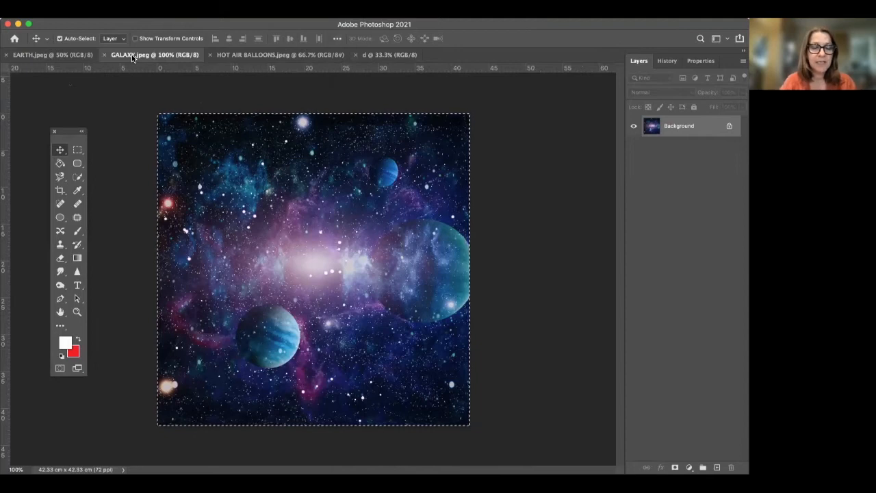
key("super+c")
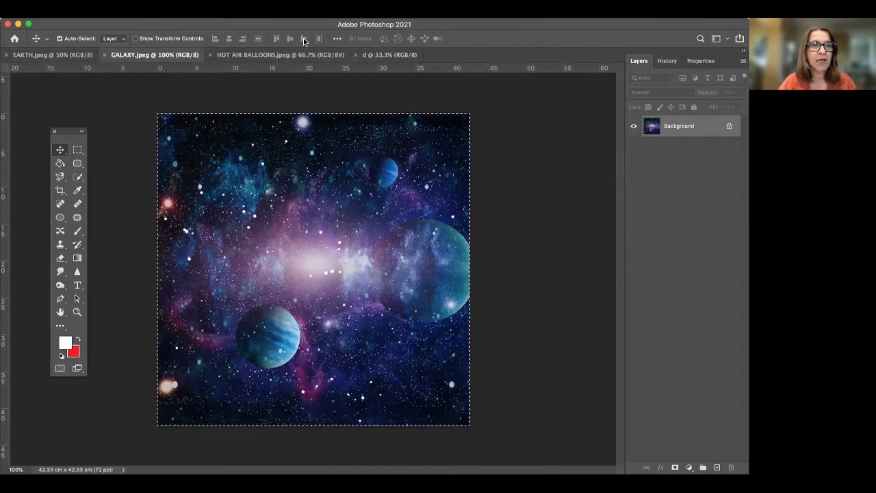
left_click(383, 55)
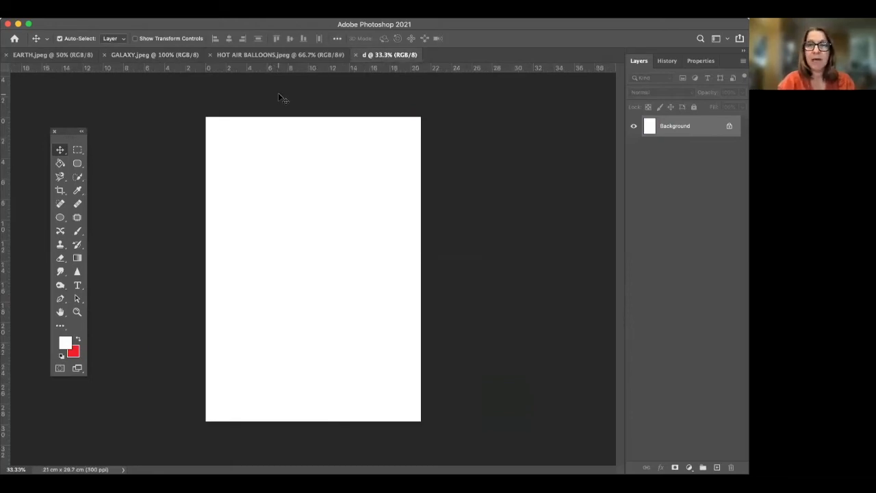
key("super+v")
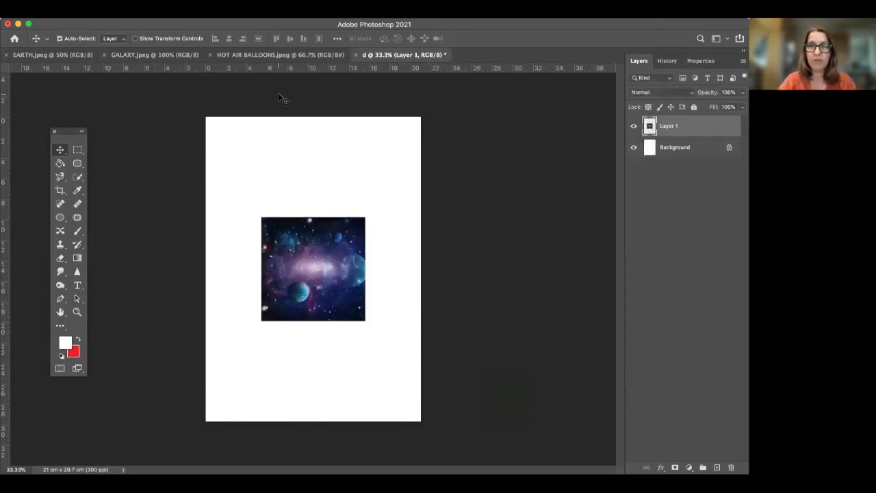
Step: Move the galaxy layer to the page's upper-left corner, scale it proportionally to about 298% and reposition it to cover the whole page
left_click_drag(312, 228, 267, 151)
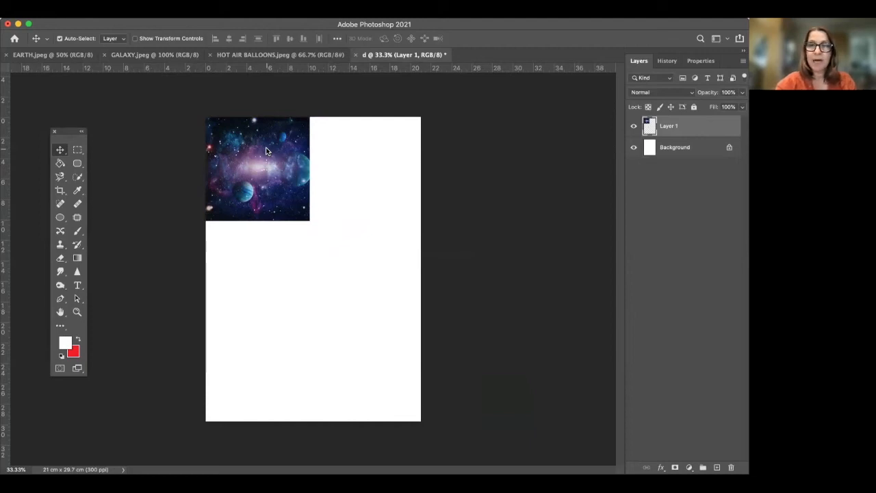
key("super")
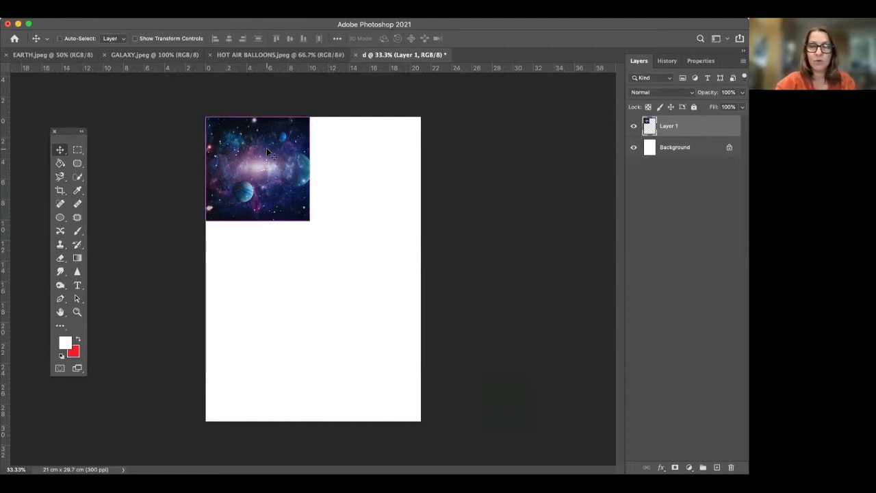
key("super+t")
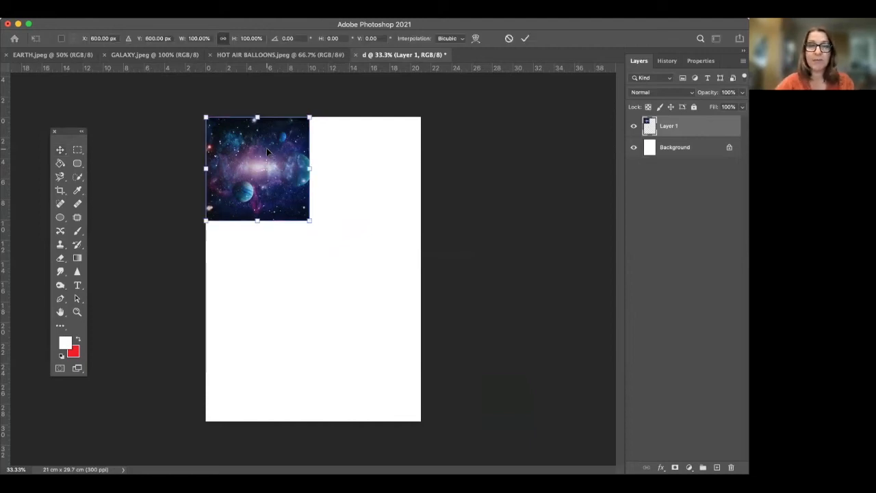
left_click_drag(309, 221, 513, 430)
left_click_drag(454, 381, 367, 384)
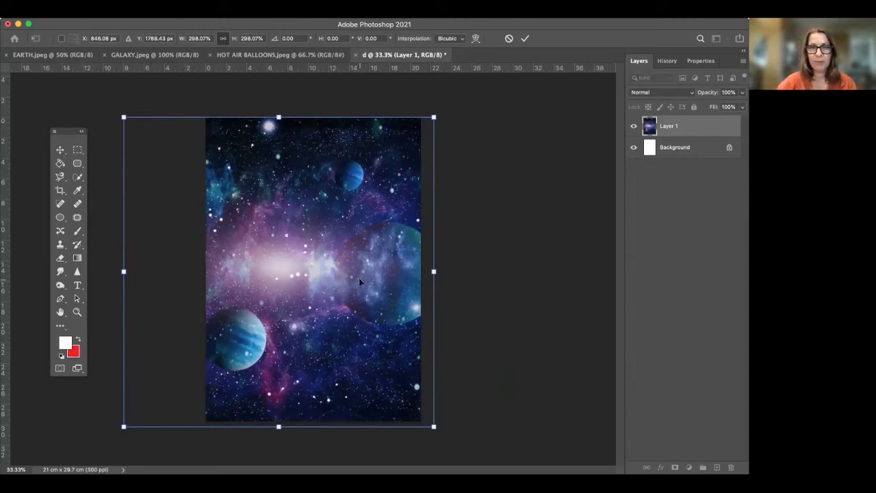
key("Return")
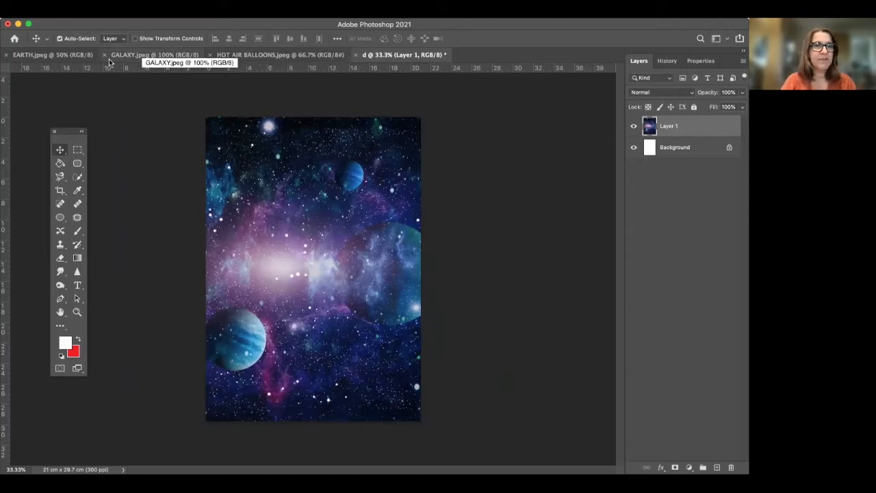
Step: In EARTH.jpeg, select the black background with the Quick Selection tool, set the tool to subtract, and invert the selection to isolate the Earth
left_click(55, 54)
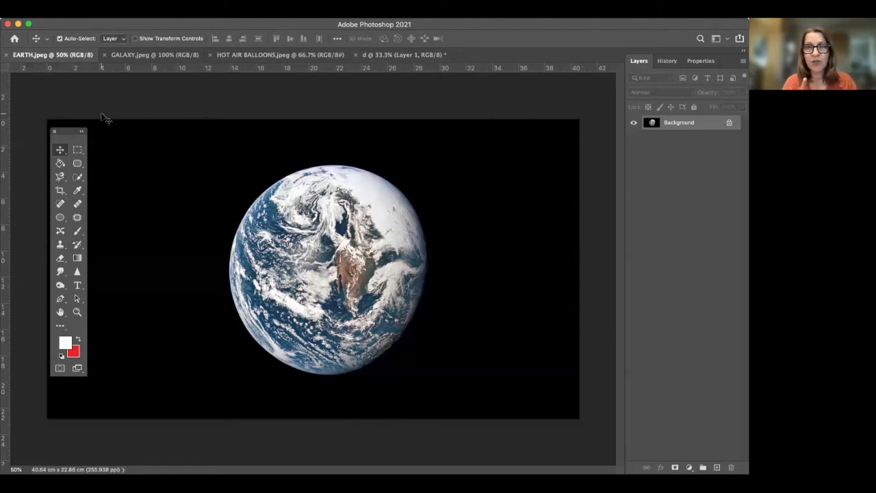
left_click(78, 179)
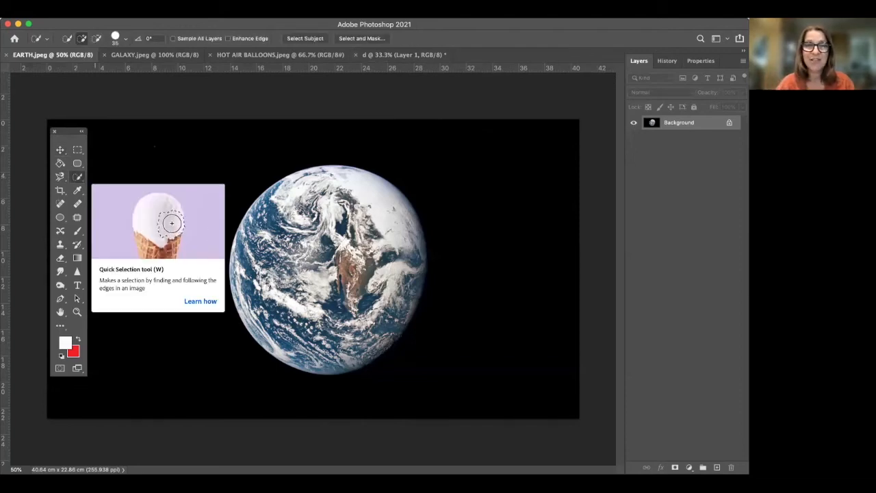
mouse_move(162, 162)
left_mouse_down()
mouse_move(357, 149)
mouse_move(418, 167)
mouse_move(451, 217)
mouse_move(487, 317)
left_mouse_up()
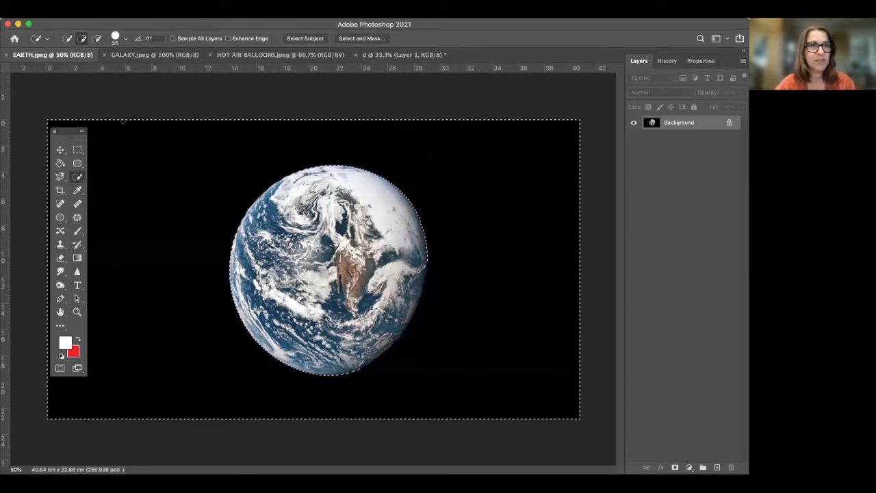
left_click(97, 38)
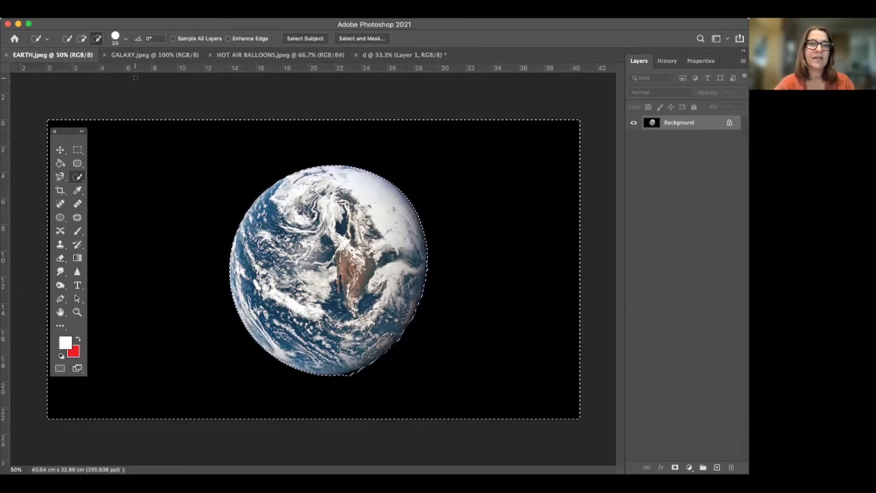
left_click(216, 13)
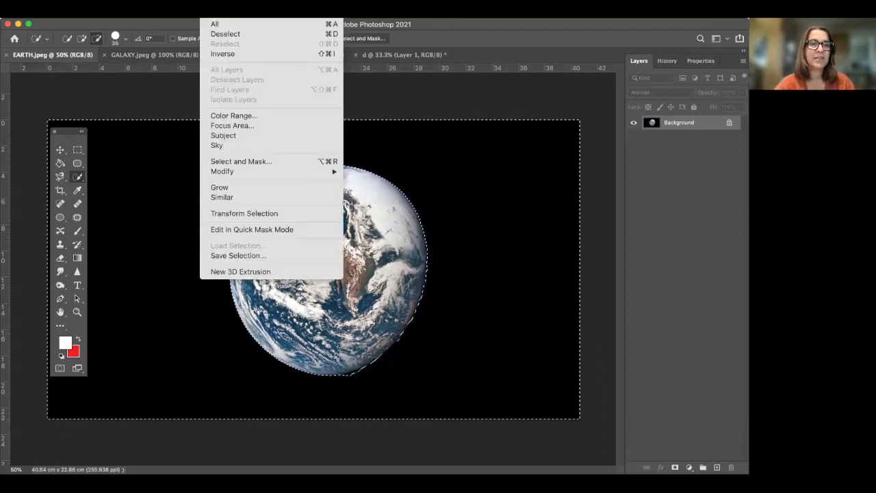
left_click(218, 55)
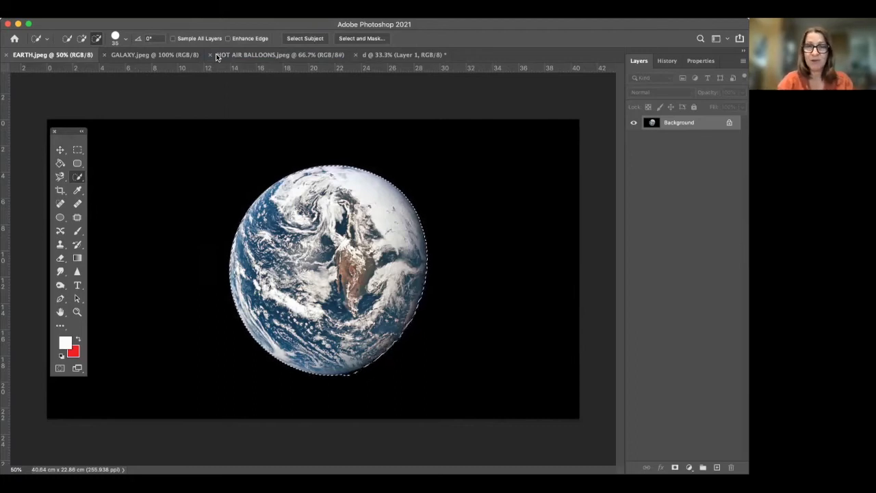
Step: Paste the Earth cutout into document d as a new layer and move it to the page's lower-right corner
left_click(379, 56)
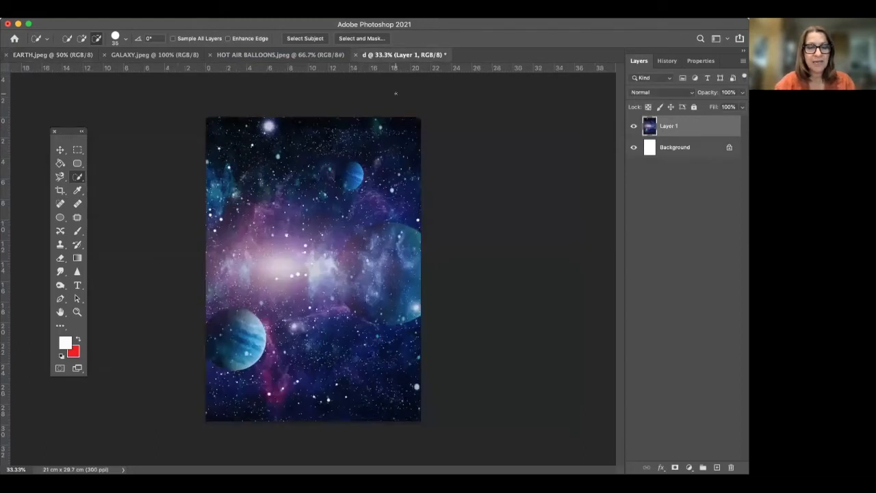
key("super+v")
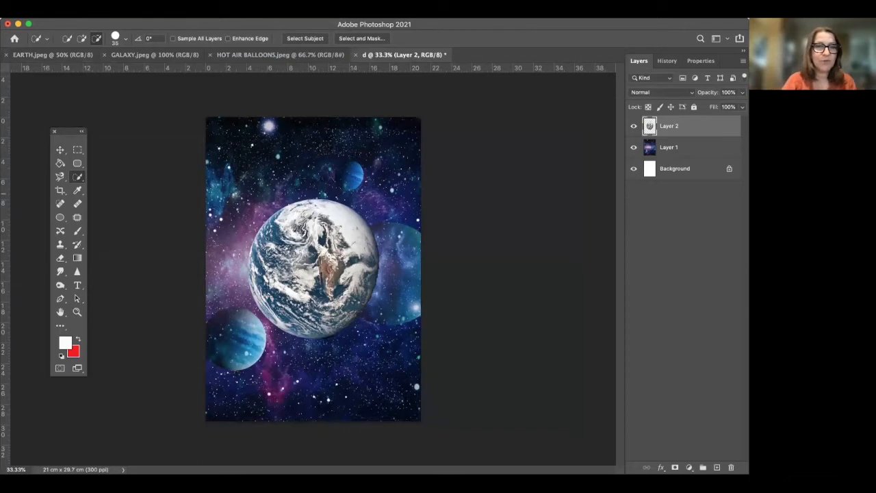
left_click(61, 150)
left_click_drag(342, 289, 414, 411)
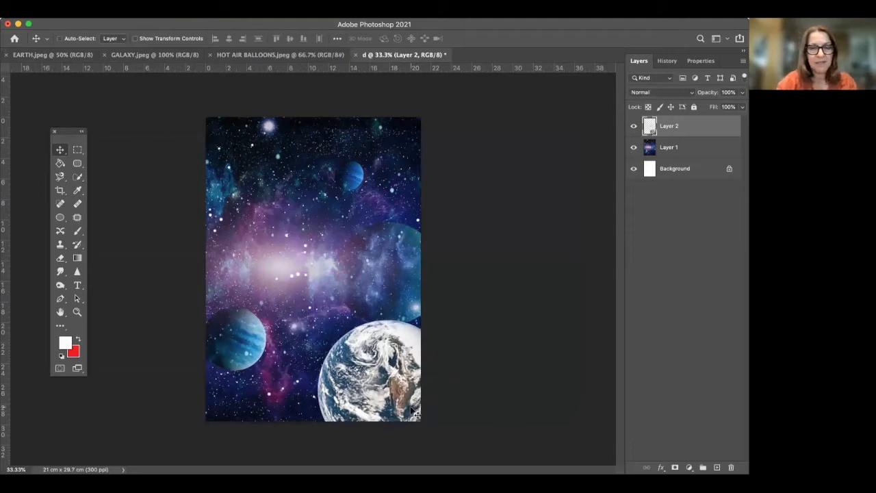
Step: Scale the Earth layer proportionally to about 225% and place it partly off the page at the lower-left corner
key("super+t")
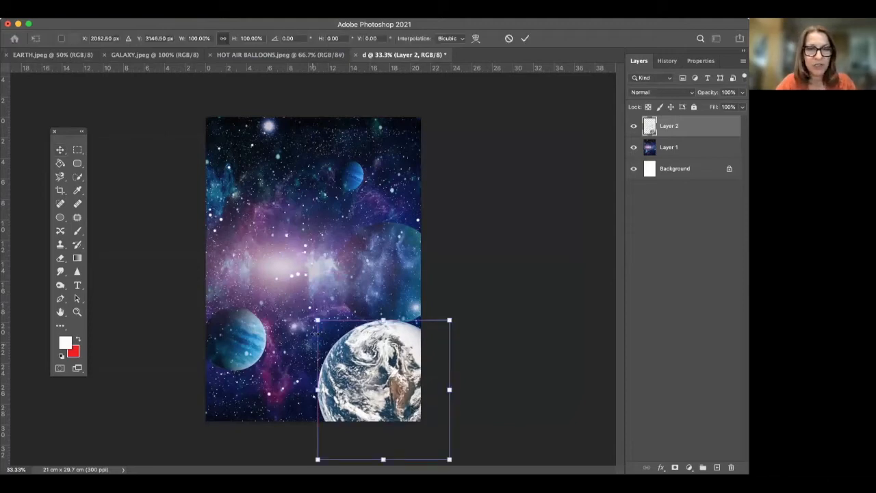
left_click_drag(317, 320, 350, 425)
left_click_drag(264, 316, 141, 296)
left_click_drag(277, 335, 331, 371)
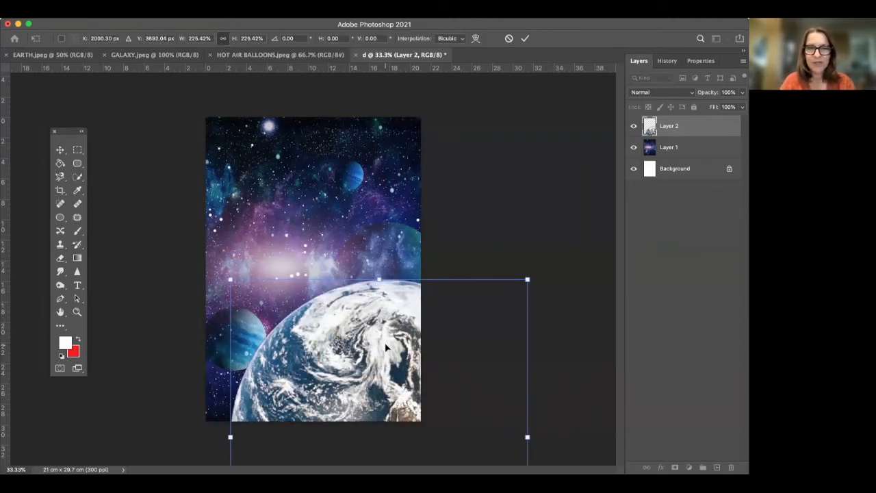
left_click_drag(385, 347, 248, 353)
key("Return")
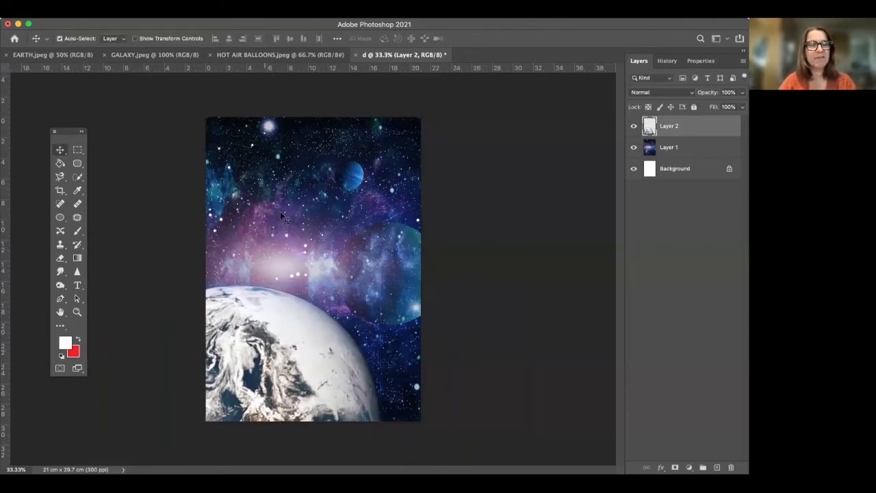
Step: In HOT AIR BALLOONS.jpeg, outline the large multicoloured checkered balloon with the Magnetic Lasso and close the selection
left_click(239, 55)
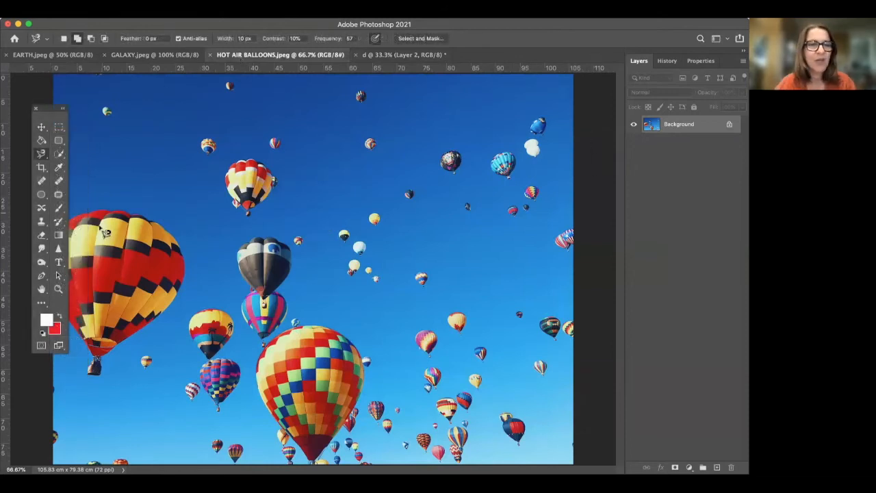
mouse_move(45, 158)
left_mouse_down()
mouse_move(72, 162)
mouse_move(69, 171)
left_mouse_up()
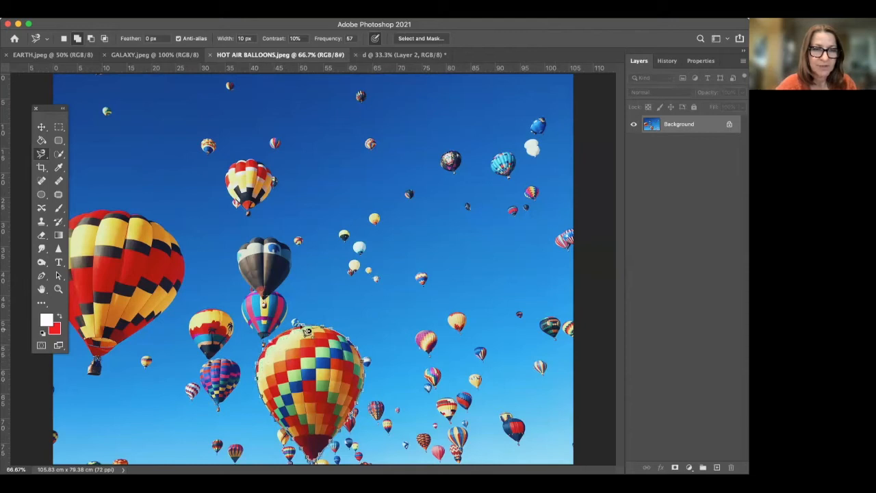
left_click(307, 331)
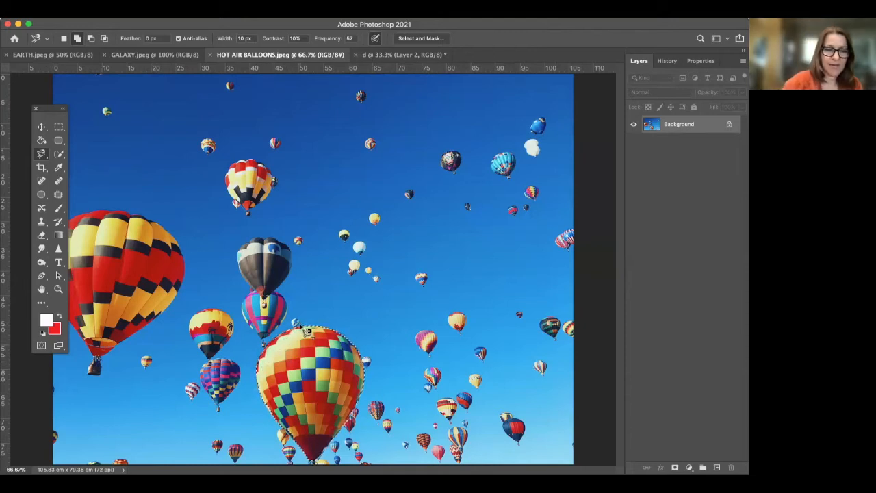
Step: Paste the checkered balloon into document d as a new layer and move it away from the page centre
left_click(140, 55)
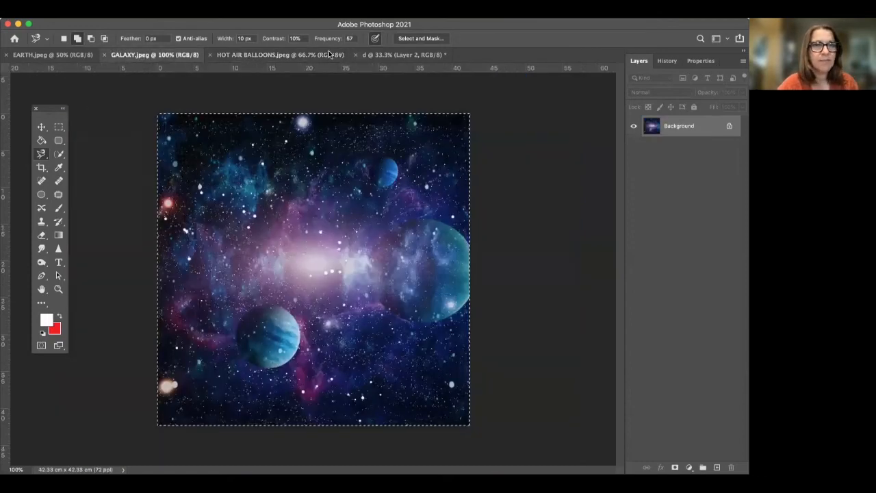
left_click(403, 55)
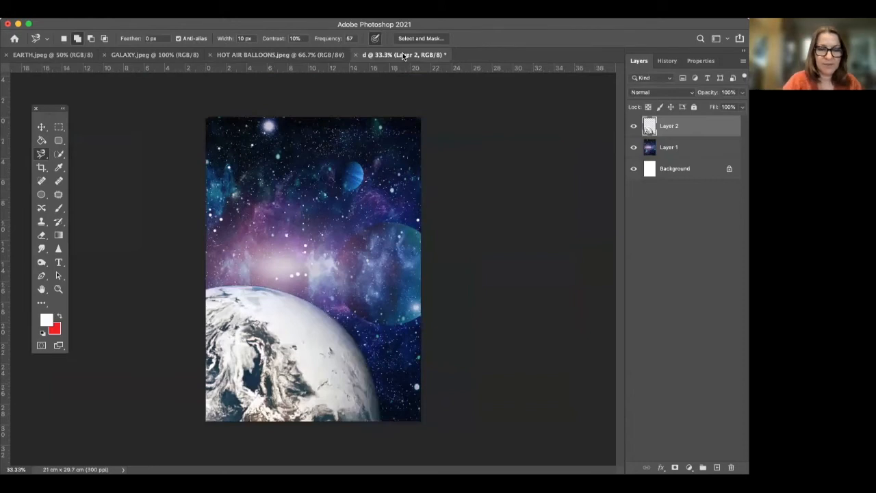
key("super+v")
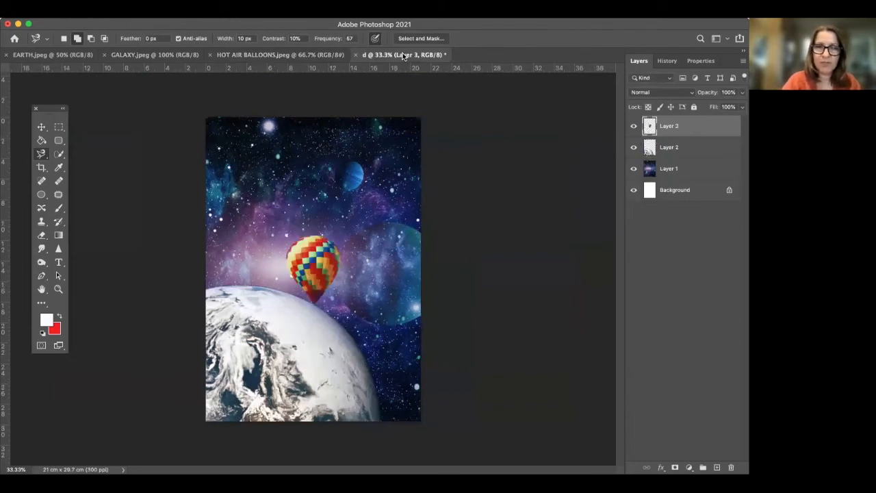
left_click(41, 127)
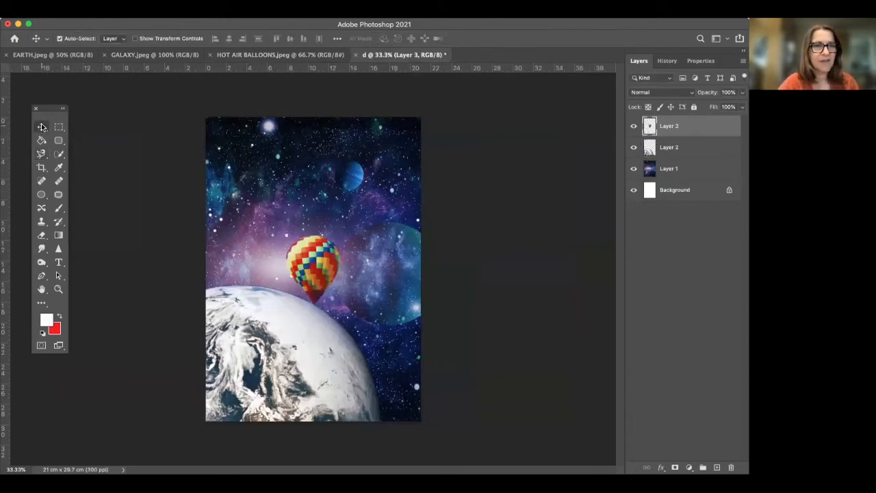
left_click_drag(302, 257, 237, 237)
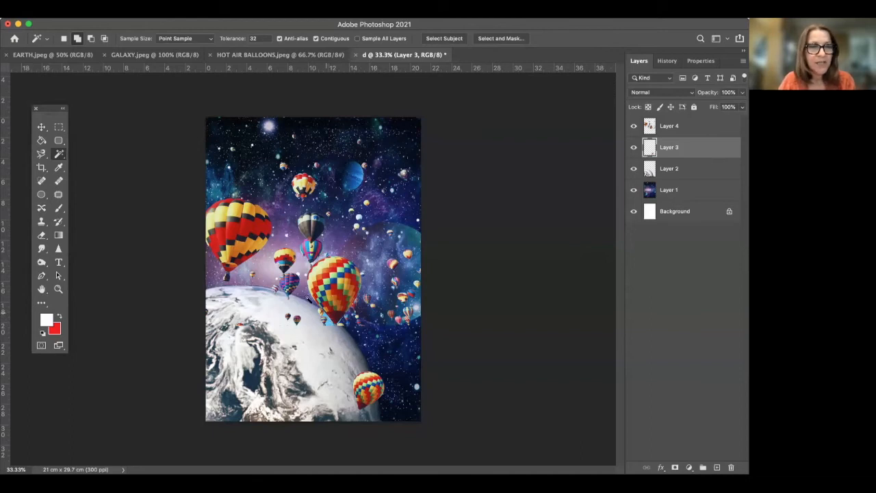
Step: Remove the leftover blue sky beneath the large checkered balloon on Layer 4 using the Magic Wand
left_click(44, 236)
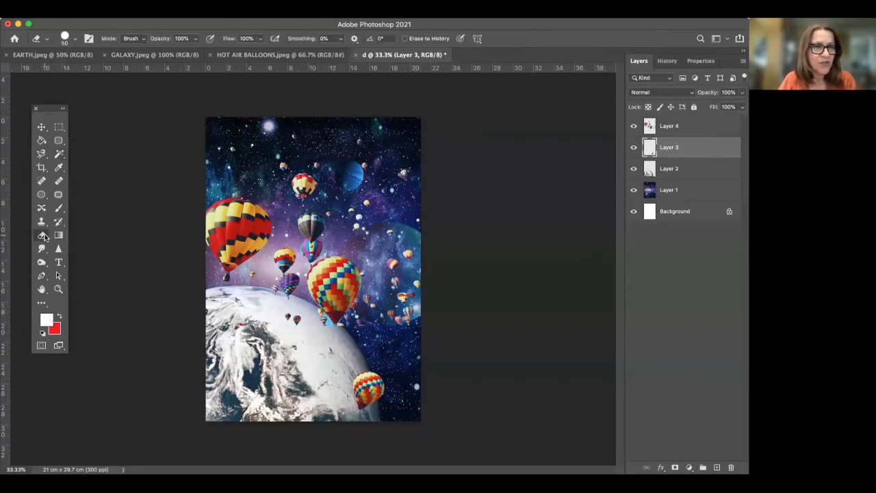
left_click(68, 237)
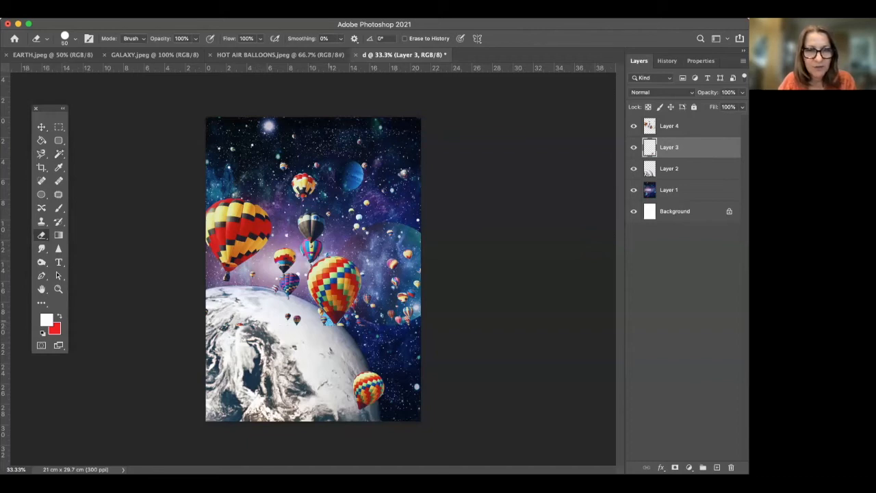
left_click(674, 129)
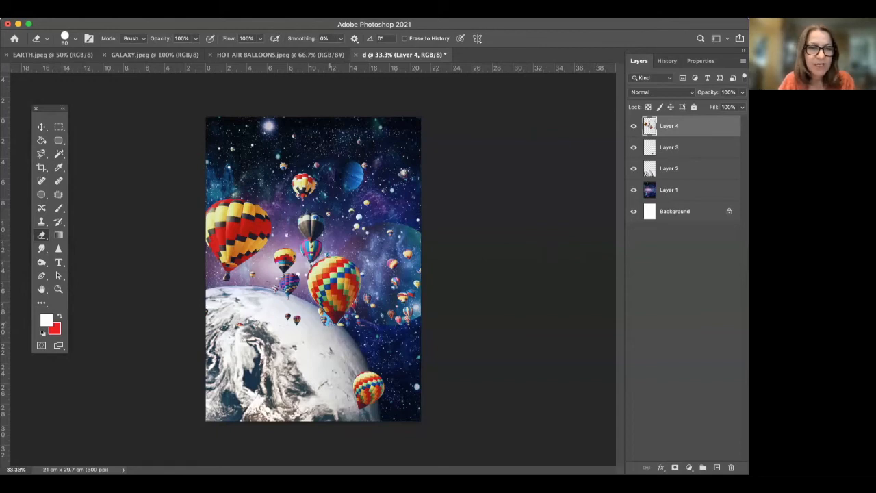
left_click(58, 153)
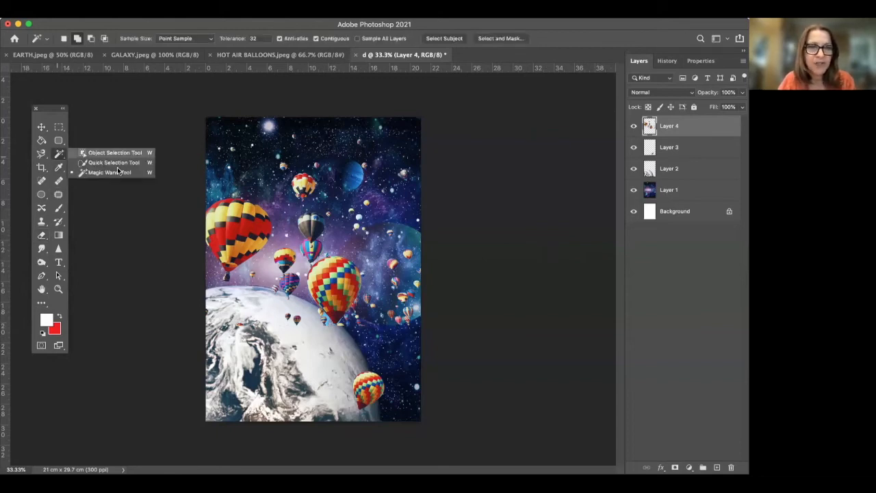
left_click(327, 318)
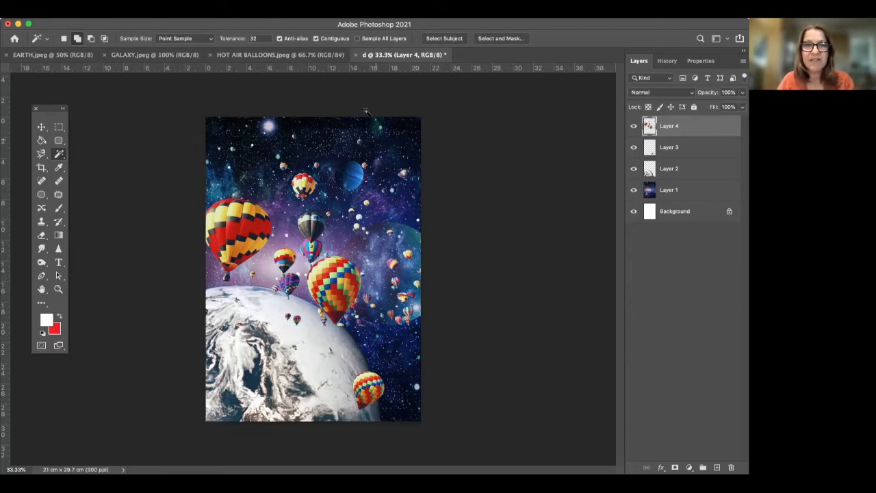
Step: Save a JPEG copy of the collage on the computer in the My Hybrid folder as "surreal landcape", at quality 12 Maximum, Progressive
left_click(83, 14)
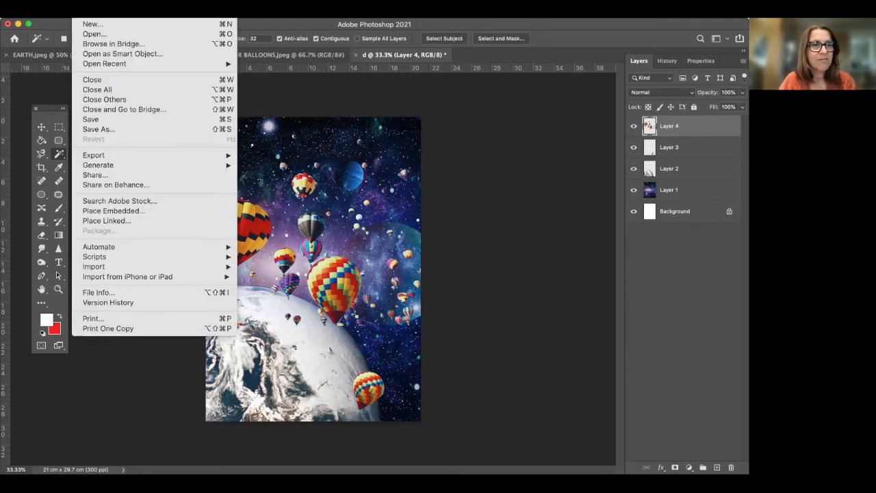
left_click(104, 130)
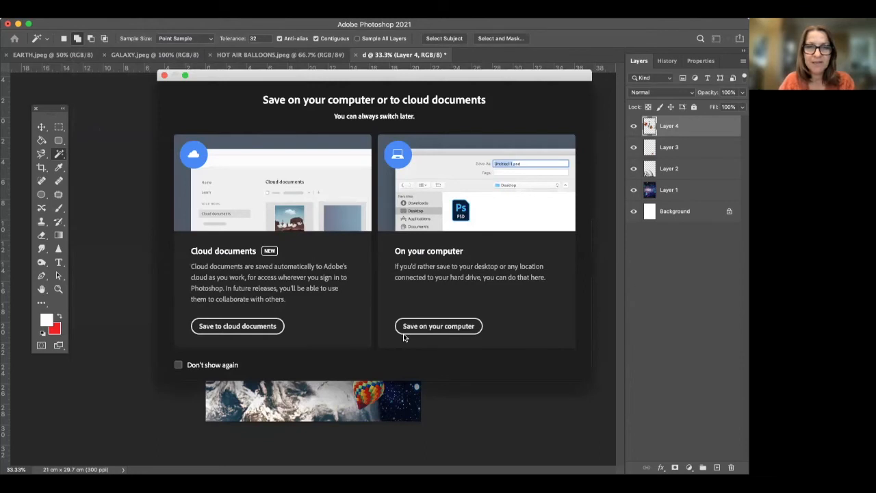
left_click(418, 327)
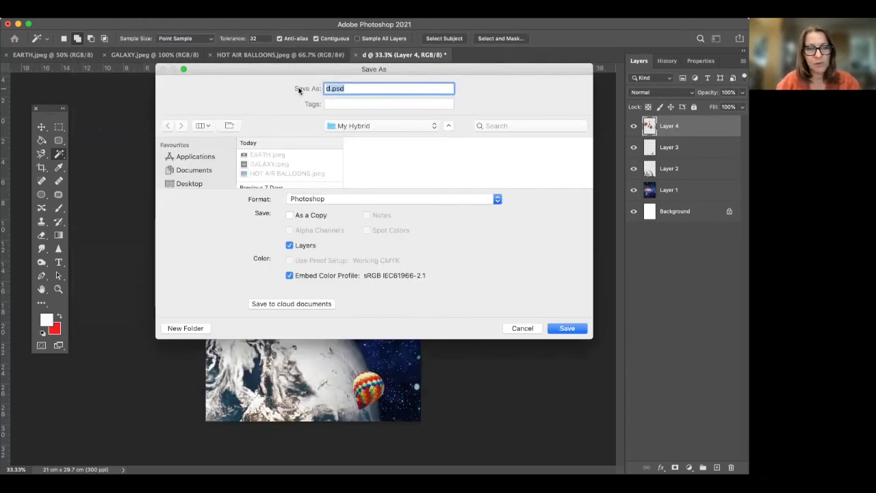
type("surreal")
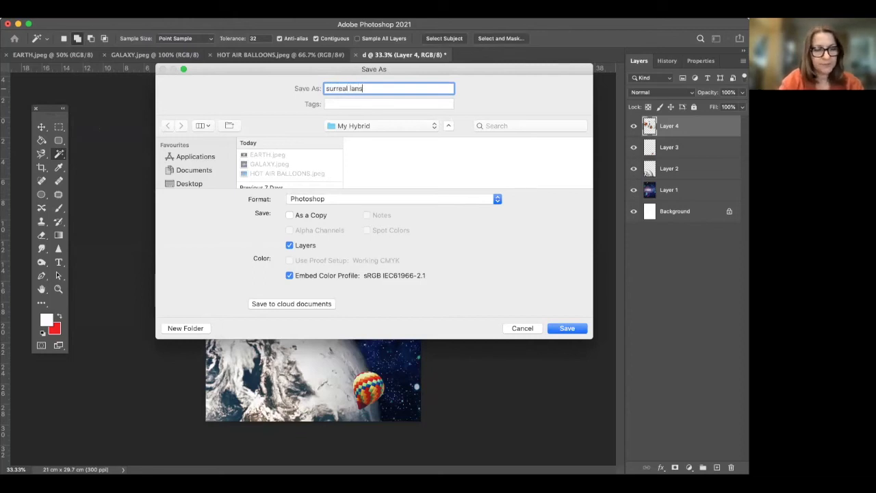
type(" landcape")
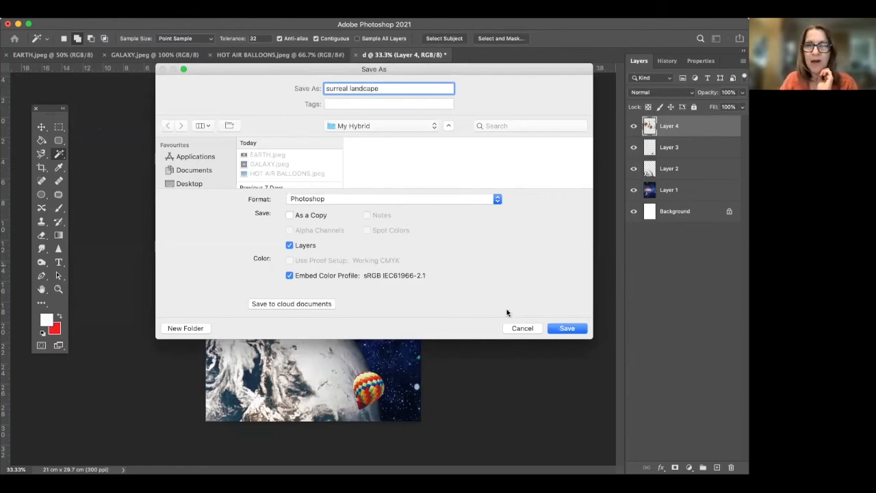
left_click(359, 197)
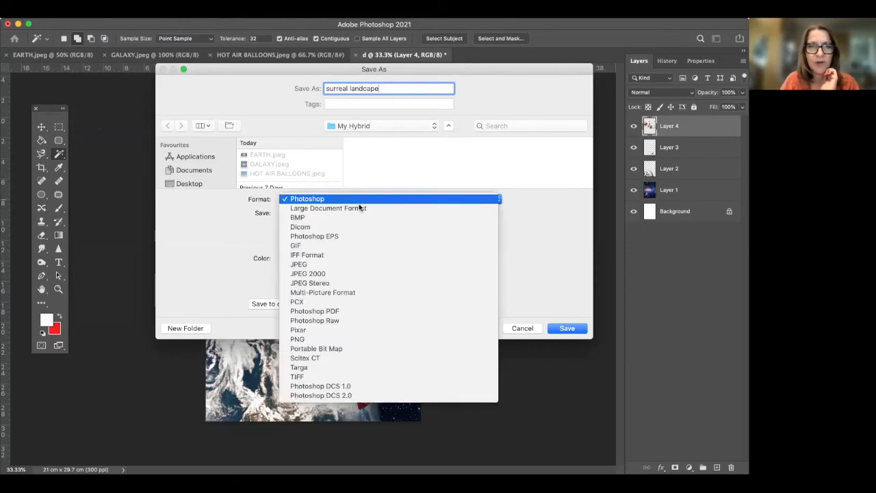
left_click(306, 267)
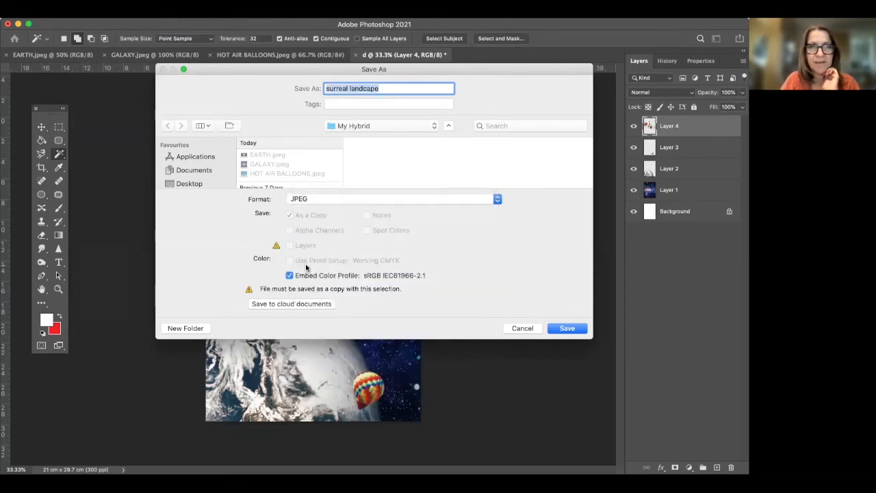
left_click(564, 329)
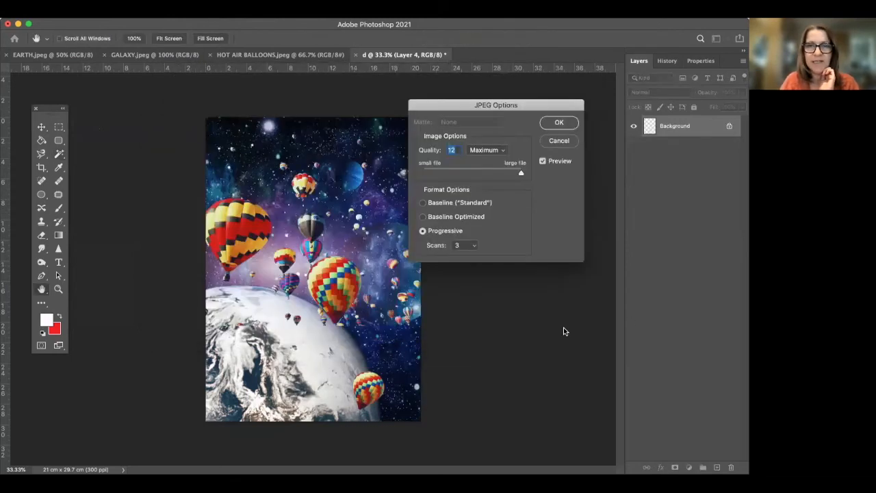
left_click(559, 123)
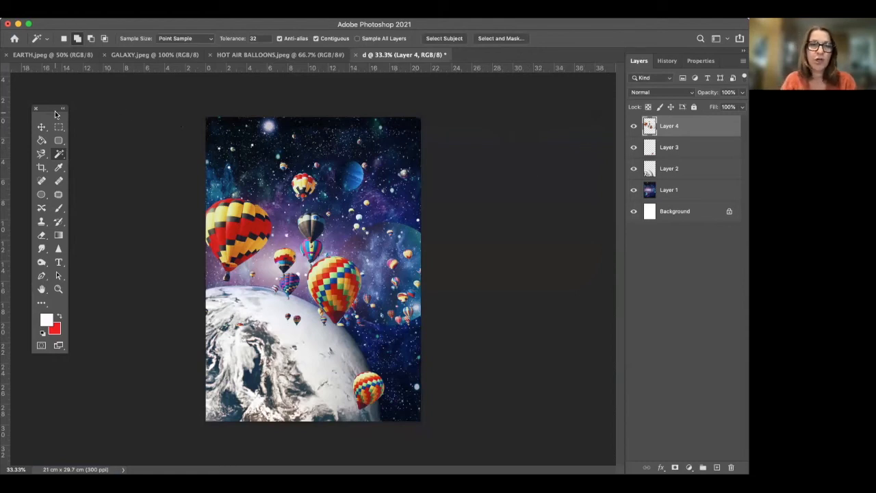
Step: Open the PSD file of the zebra-headed seahorse hybrid from the My Hybrid folder
left_click(80, 12)
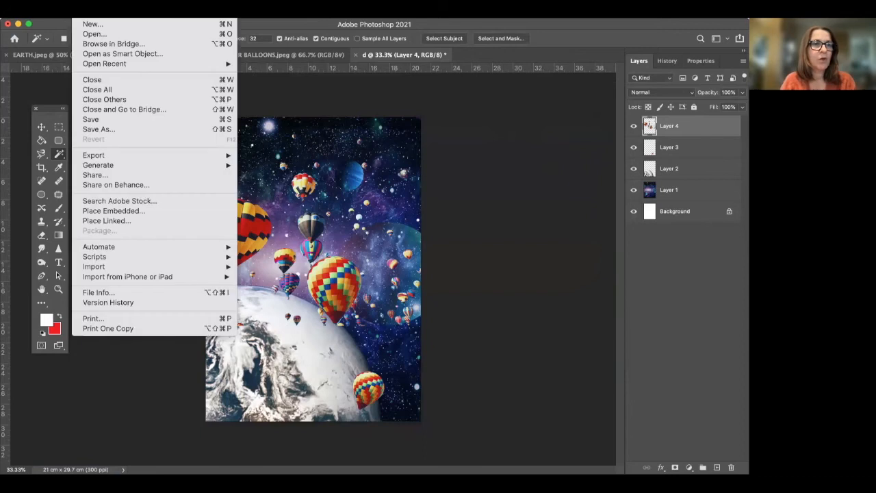
left_click(93, 34)
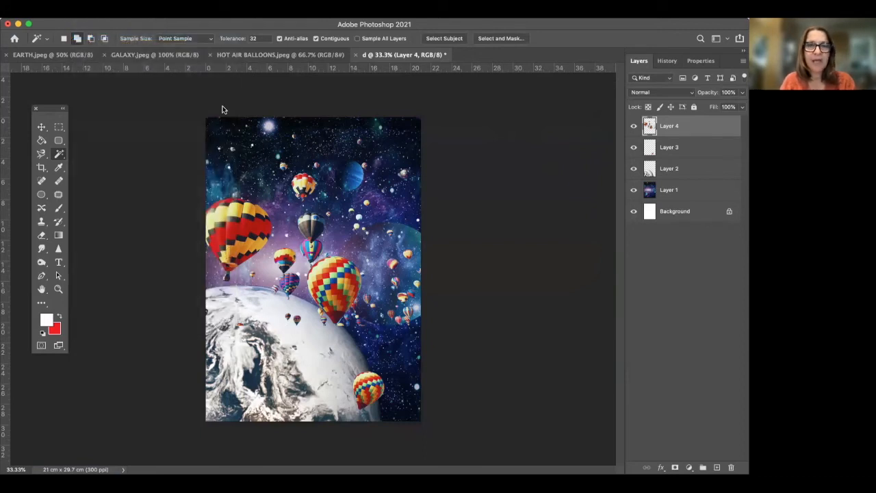
scroll(291, 159, "down", 3)
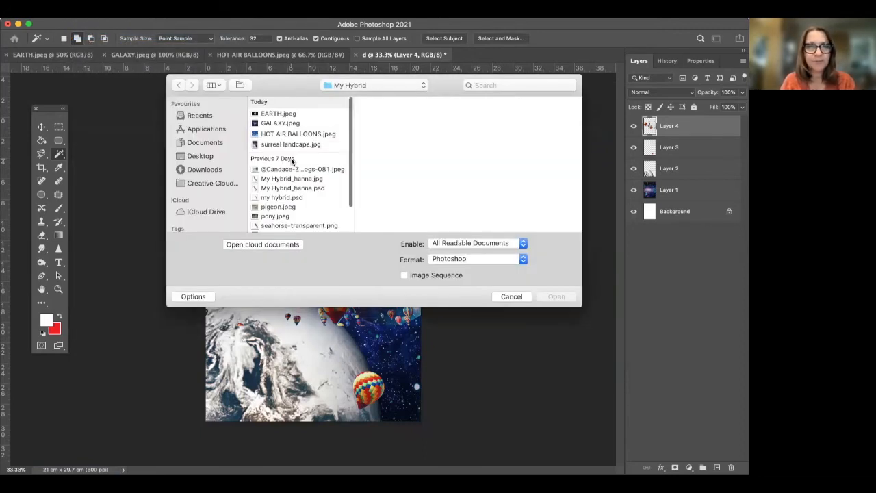
scroll(291, 160, "up", 1)
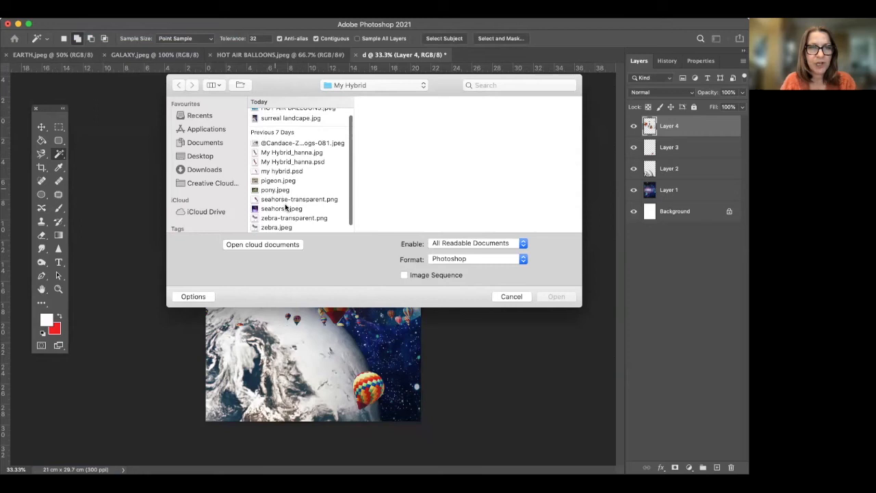
left_click(306, 162)
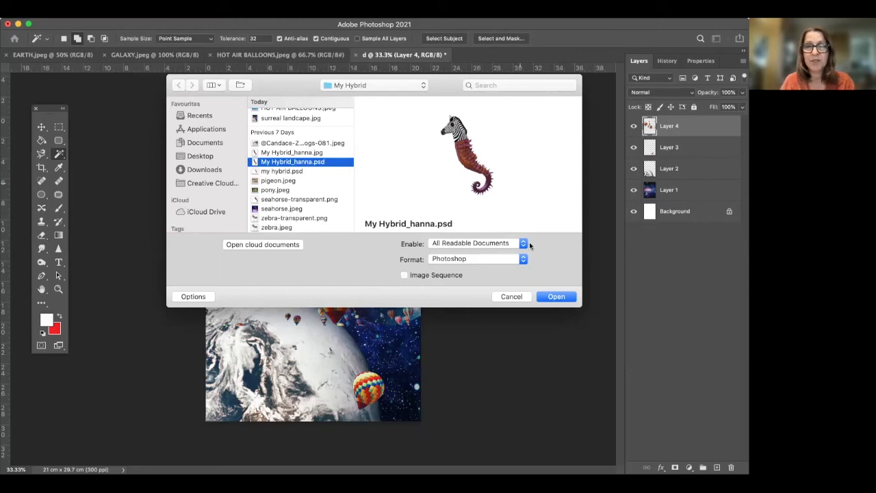
left_click(551, 298)
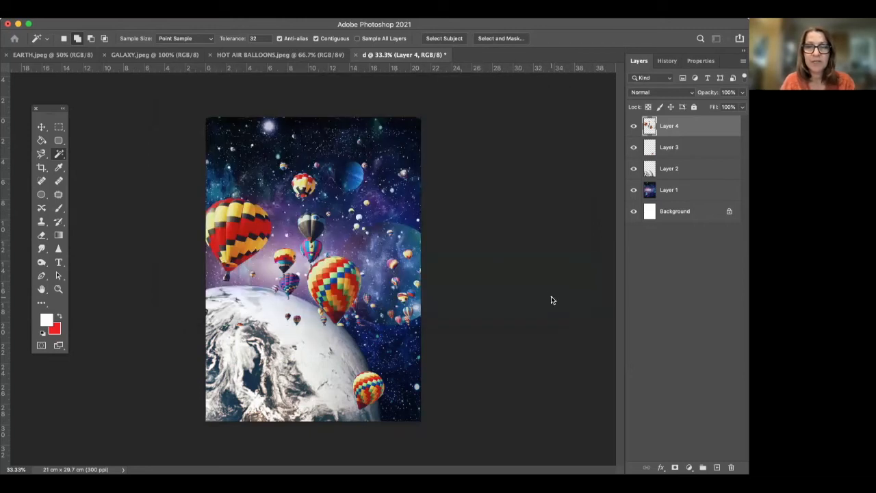
Step: Hide the floating toolbox and bring it back
left_click(36, 108)
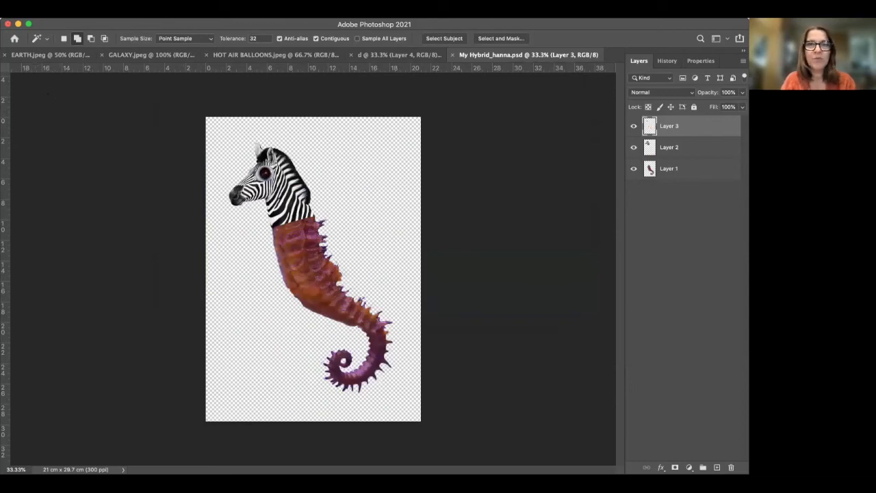
left_click(356, 10)
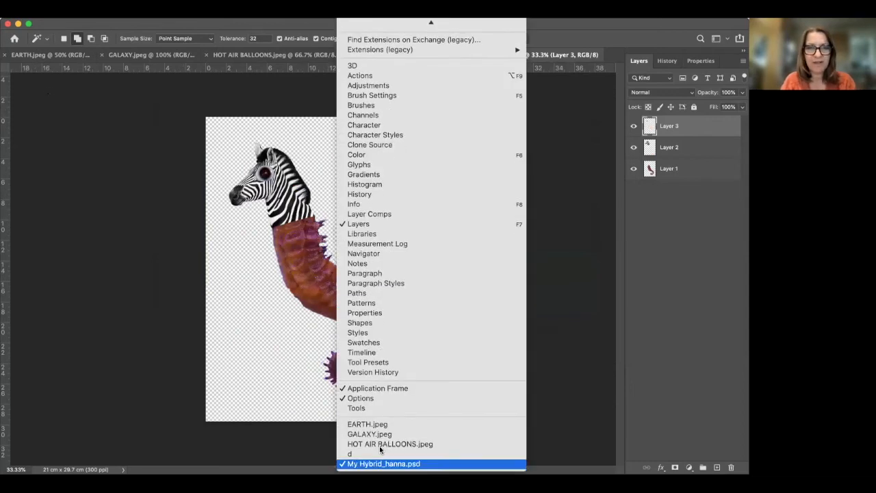
left_click(361, 409)
Step: Choose the Move tool and open surreal landcape.jpg from the My Hybrid folder
left_click(41, 126)
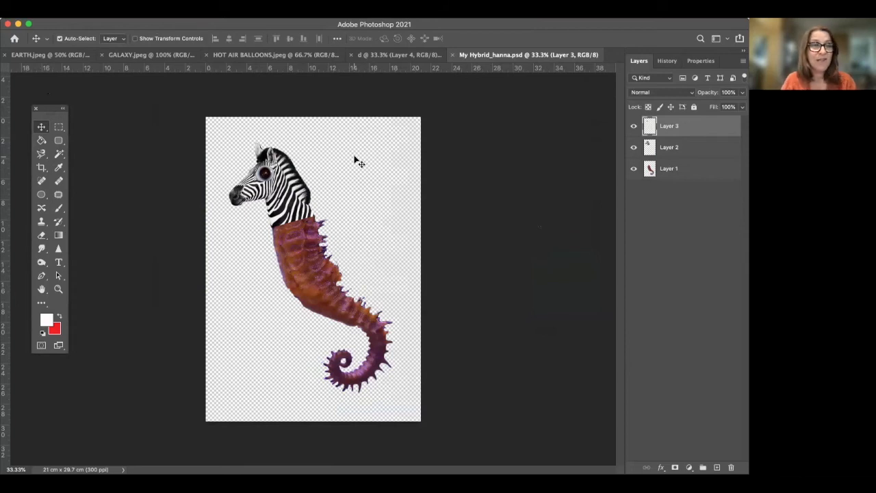
left_click(82, 9)
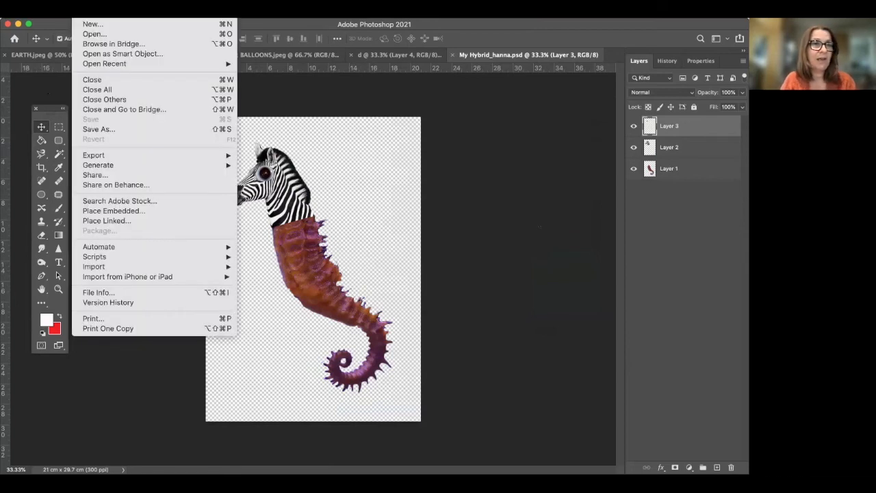
left_click(101, 35)
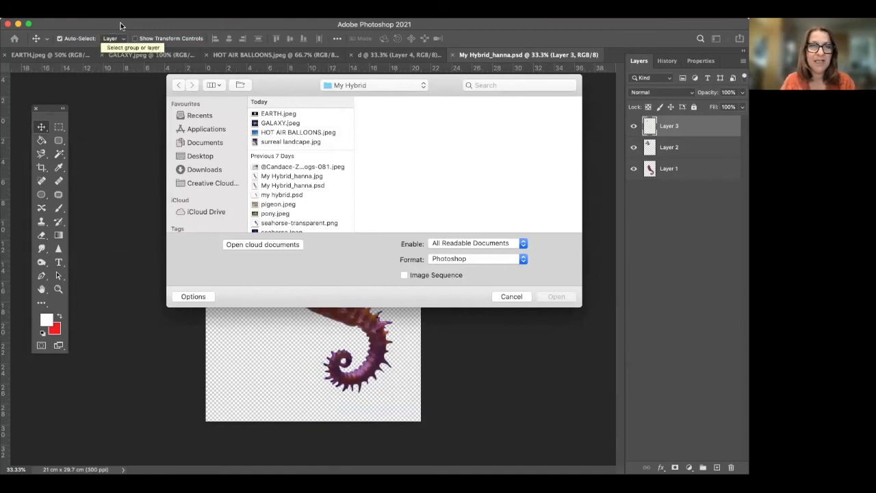
left_click(274, 141)
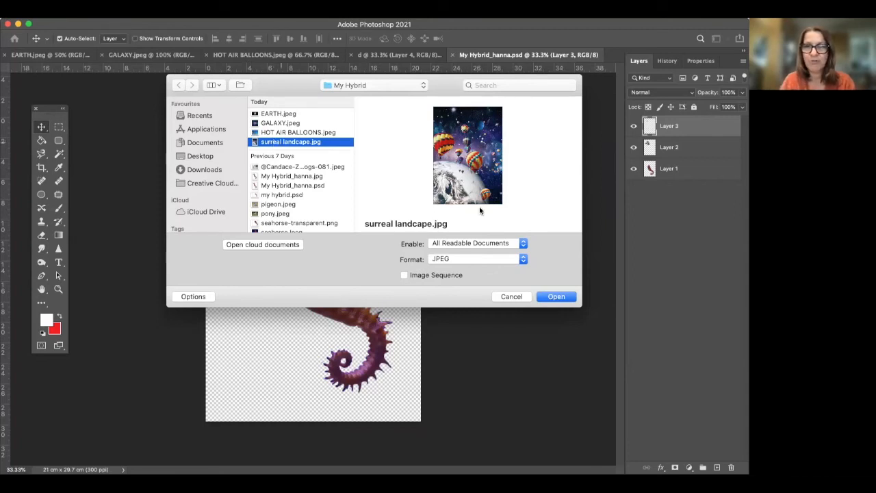
left_click(554, 297)
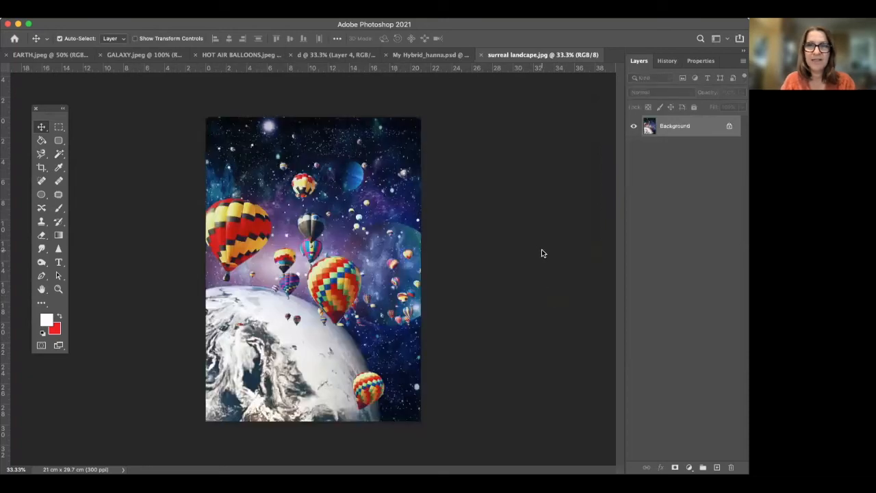
Step: Copy the whole surreal landscape image into the hybrid document as a new layer and place it beneath Layer 1 as the backdrop
left_click(650, 125, "super")
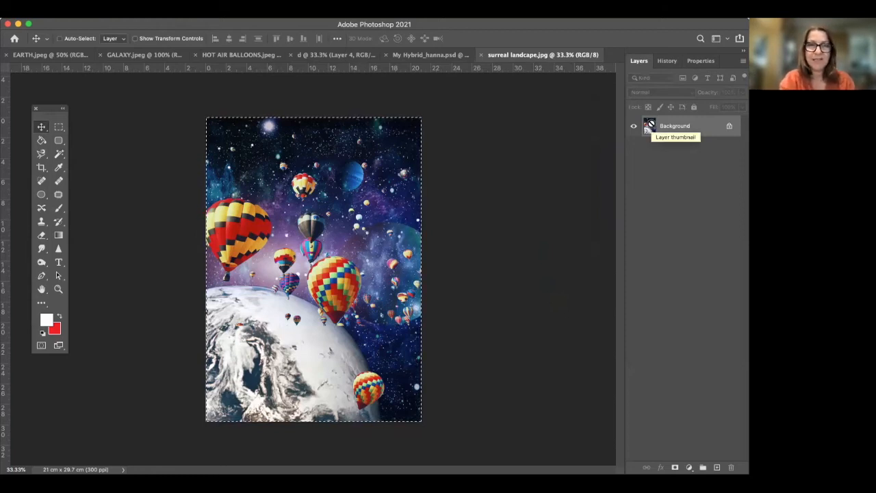
left_click(427, 53)
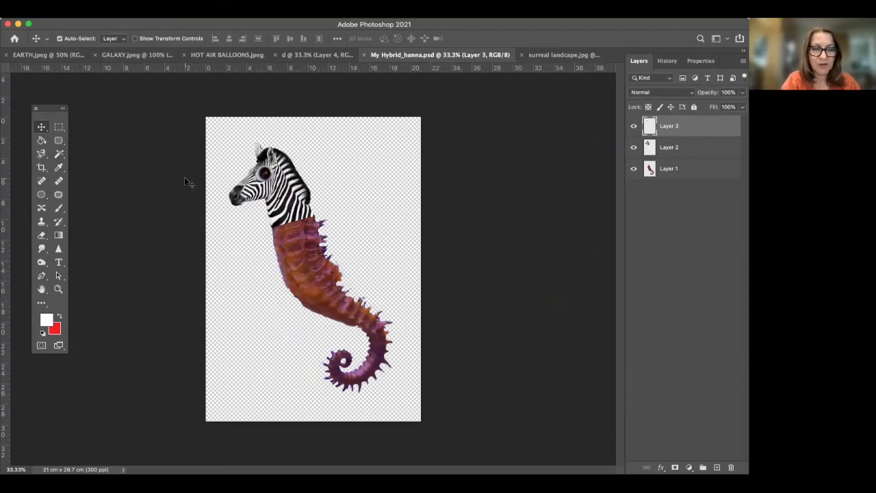
key("super+v")
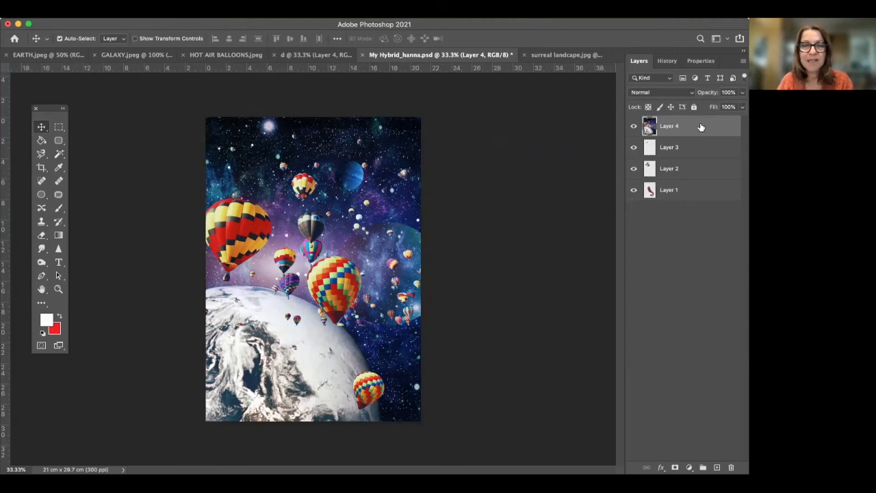
left_click_drag(696, 128, 696, 199)
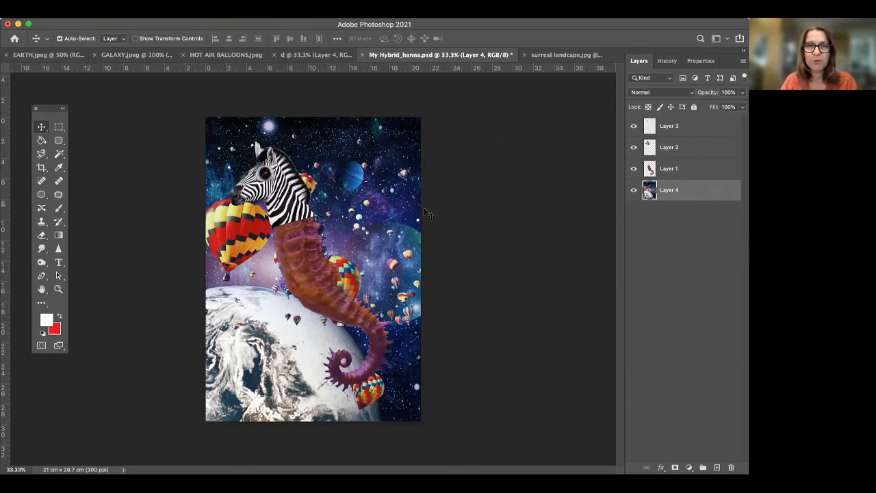
Step: Try moving the zebra head separately from the seahorse body
left_click(671, 130)
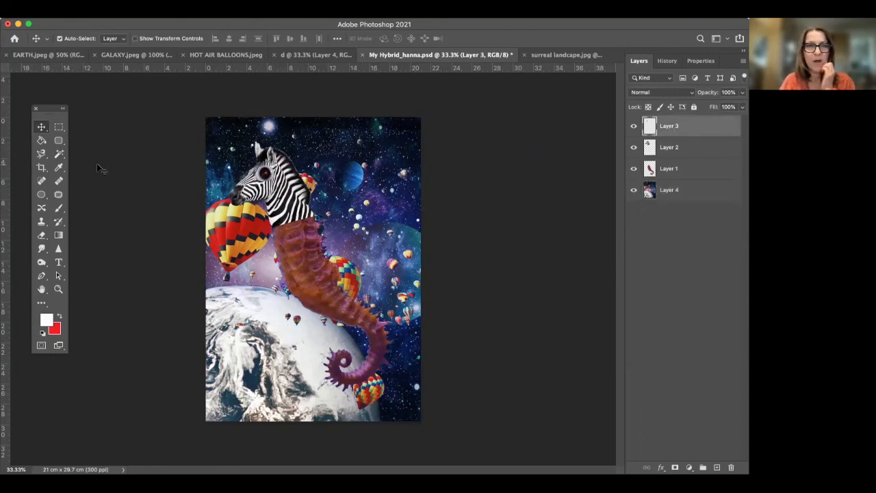
left_click(274, 199)
left_click_drag(275, 196, 244, 193)
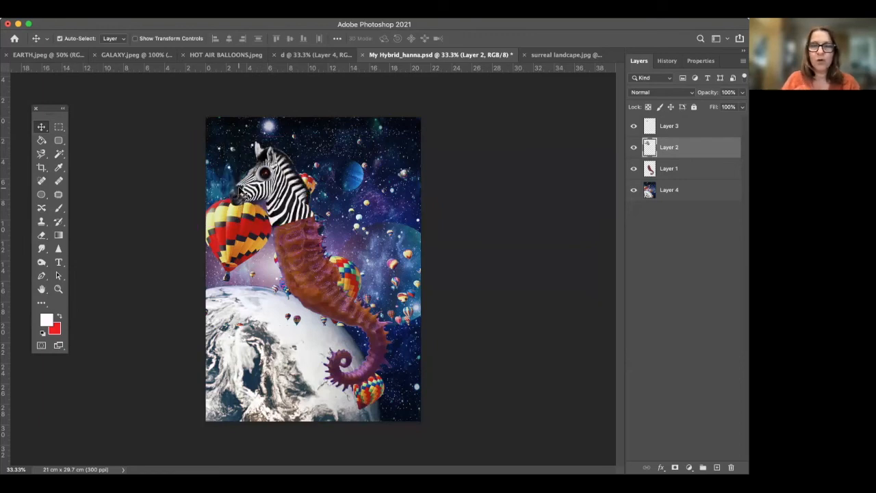
Step: Link Layers 3, 2 and 1 so that the parts of the hybrid creature move together
left_click(697, 125)
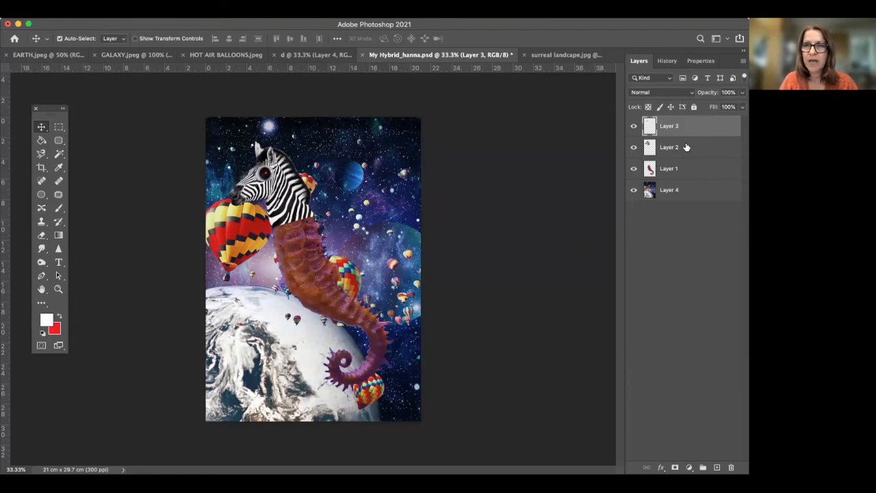
left_click(686, 147, "shift")
left_click(685, 168, "shift")
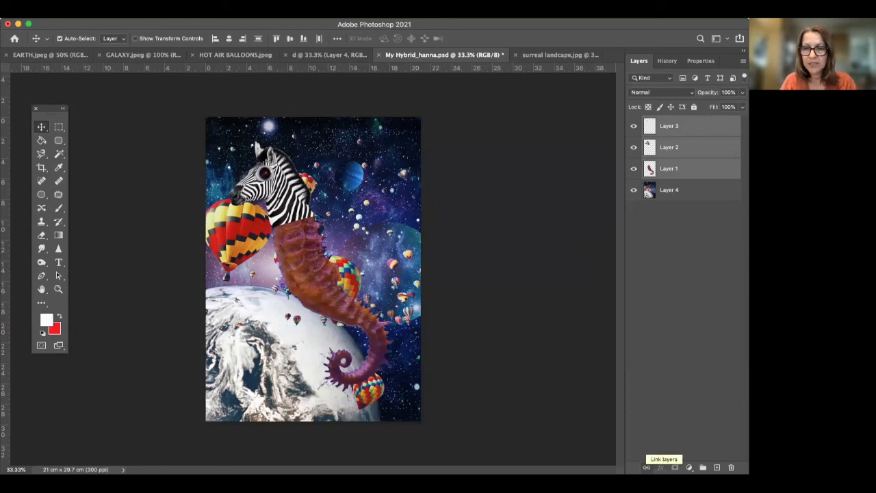
left_click(646, 467)
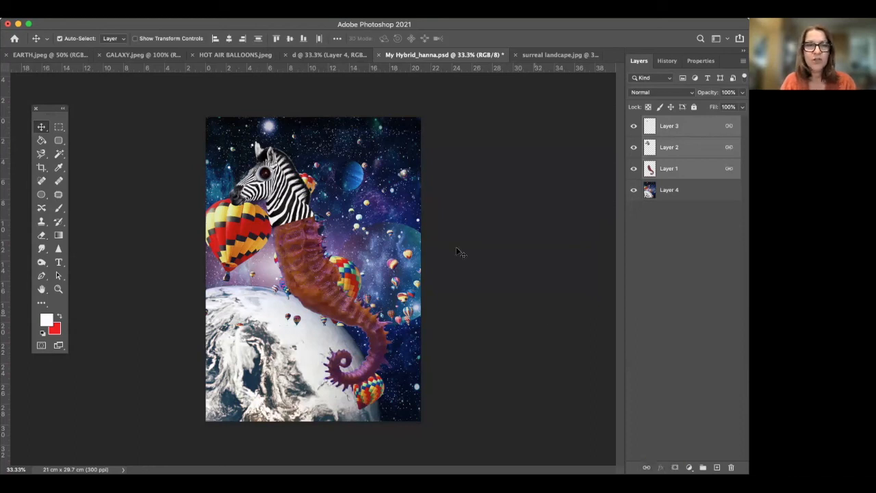
Step: Scale the linked zebra-seahorse layers proportionally to about 110% and reposition the creature slightly higher over the landscape
left_click_drag(280, 200, 281, 180)
key("super+t")
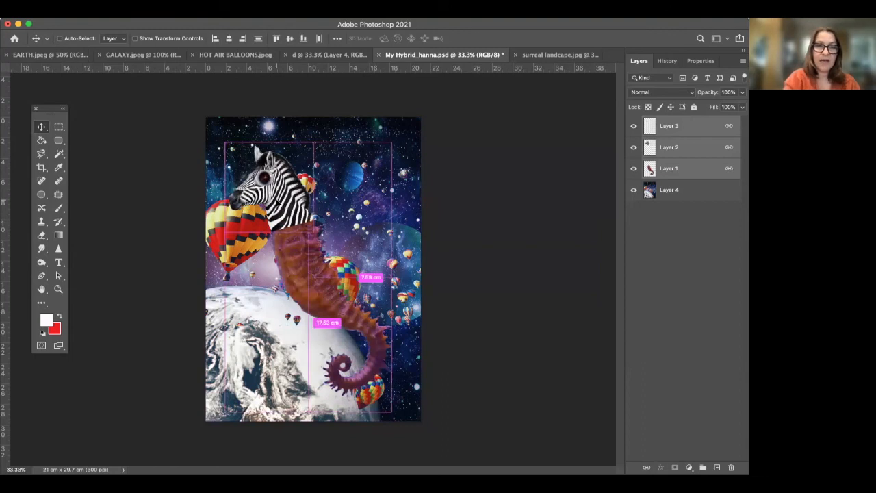
mouse_move(391, 142)
left_mouse_down()
mouse_move(348, 206)
mouse_move(409, 117)
mouse_move(392, 132)
left_mouse_up()
mouse_move(298, 264)
left_mouse_down()
mouse_move(291, 277)
mouse_move(295, 264)
left_mouse_up()
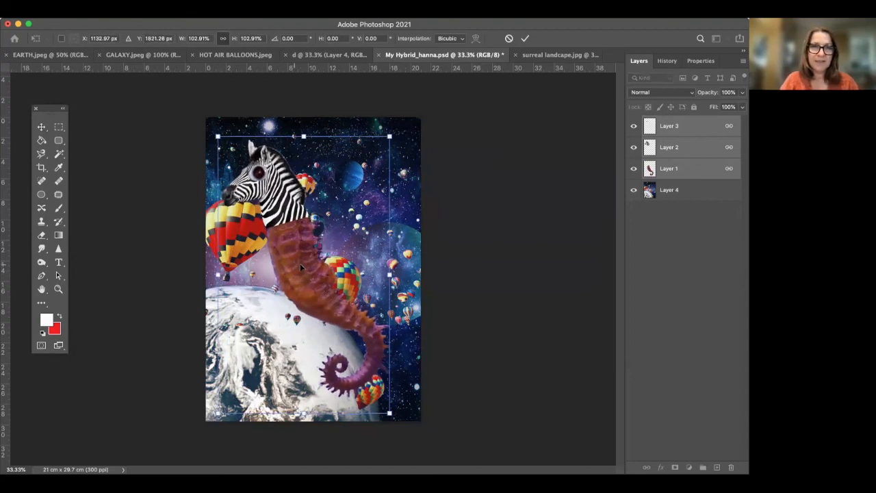
left_click_drag(388, 413, 412, 425)
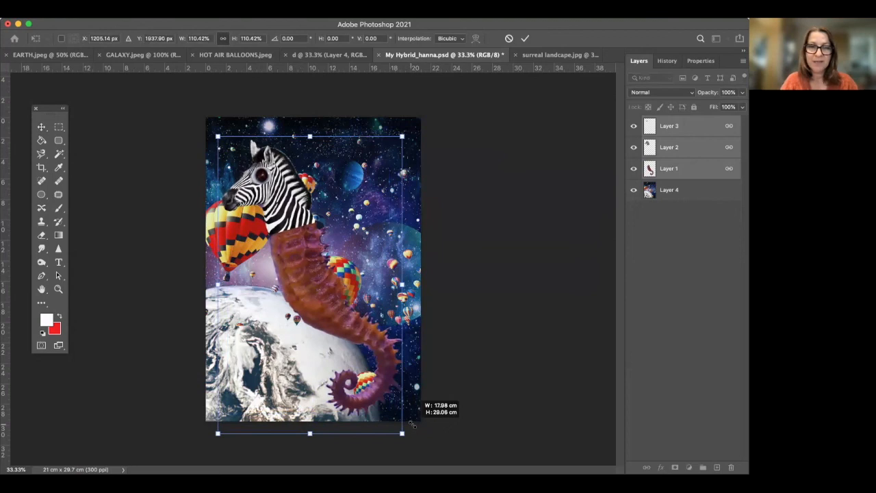
left_click_drag(346, 333, 340, 321)
key("Return")
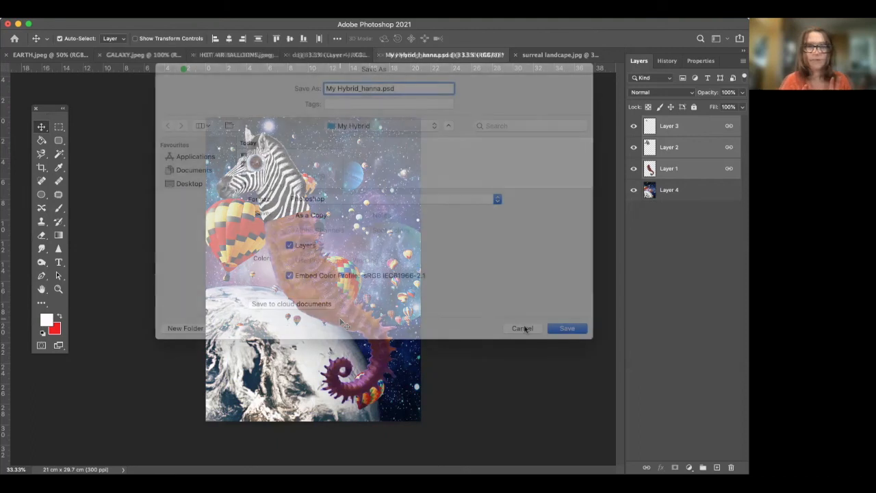
Step: Save the layered document on the computer in Photoshop format, adding "in a landscape" after "My Hybrid" in the file name, with Maximize Compatibility on
left_click(524, 330)
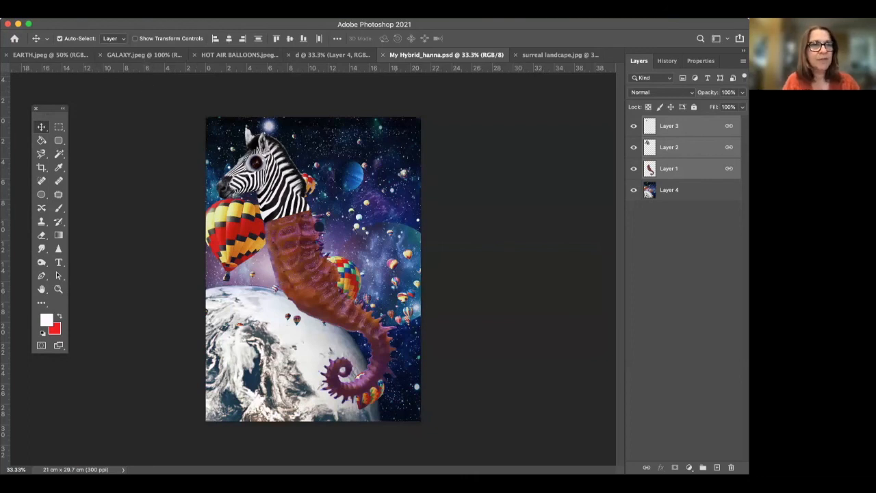
left_click(86, 13)
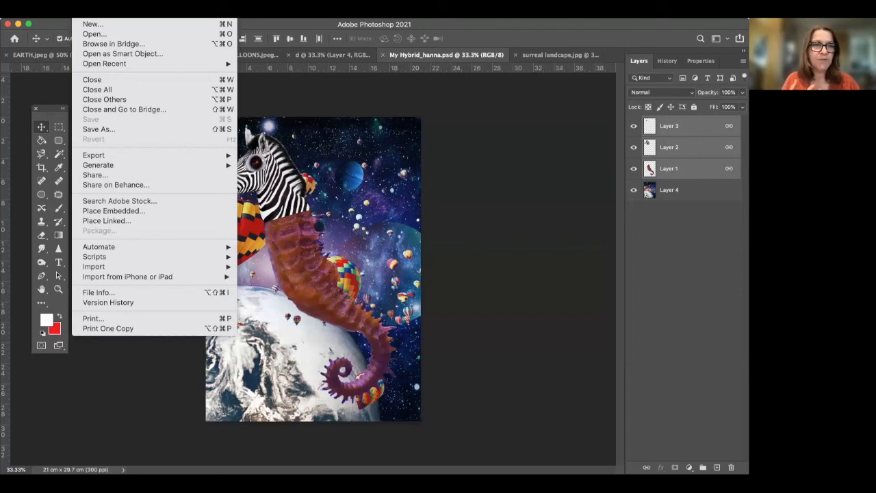
left_click(89, 128)
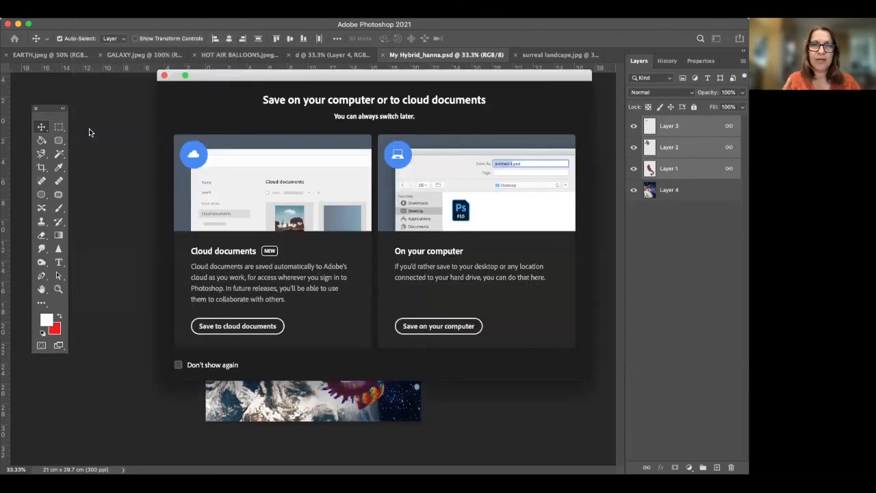
left_click(436, 328)
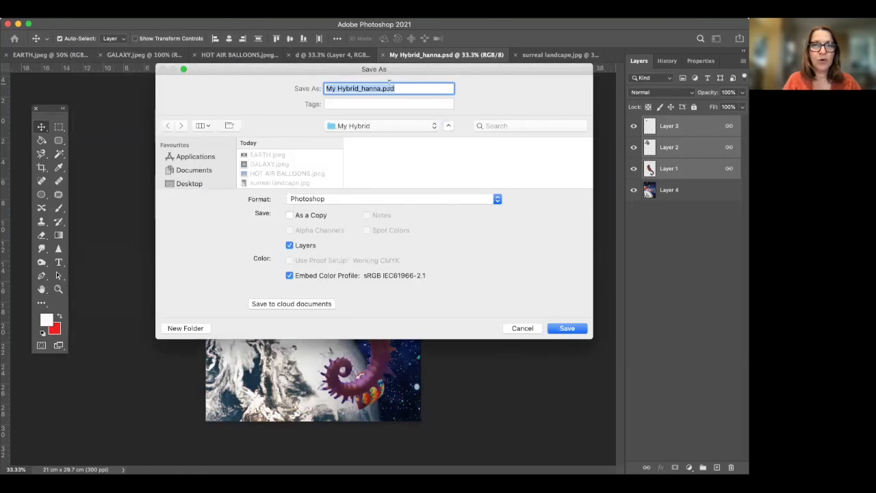
left_click(359, 89)
type("in")
type(" a landc")
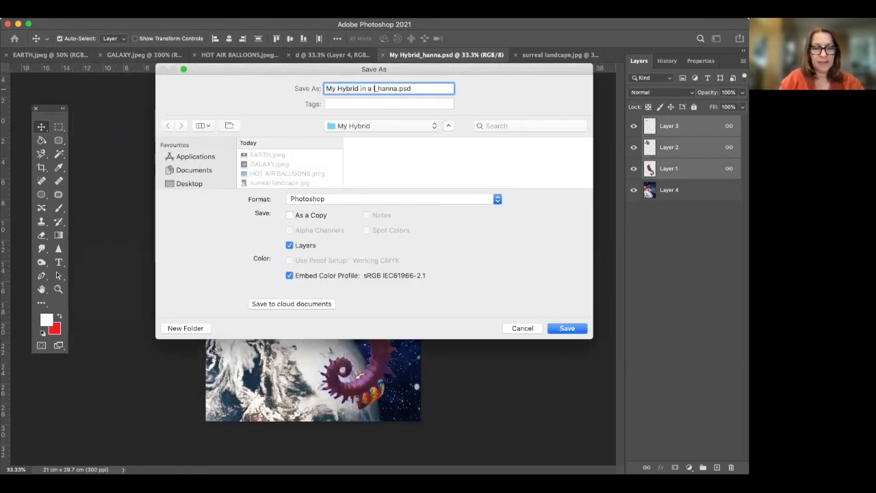
type("cape")
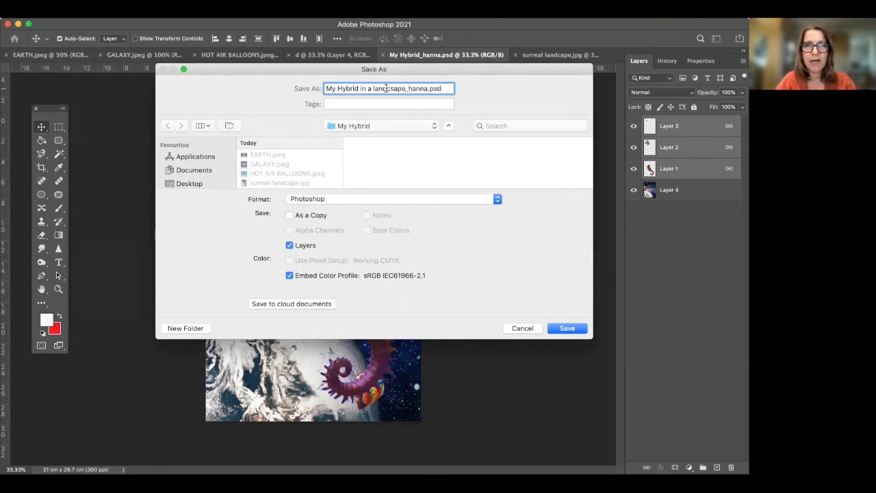
left_click(392, 88)
key("BackSpace")
key("BackSpace")
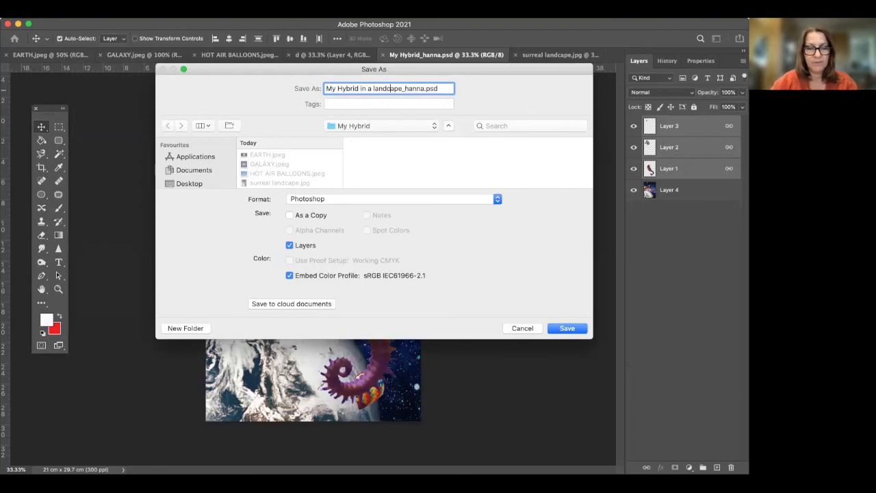
type("sc")
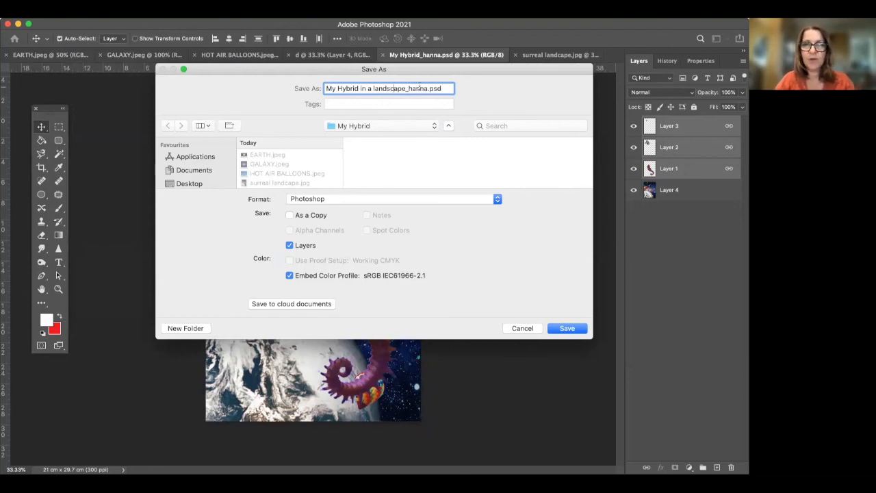
left_click(563, 328)
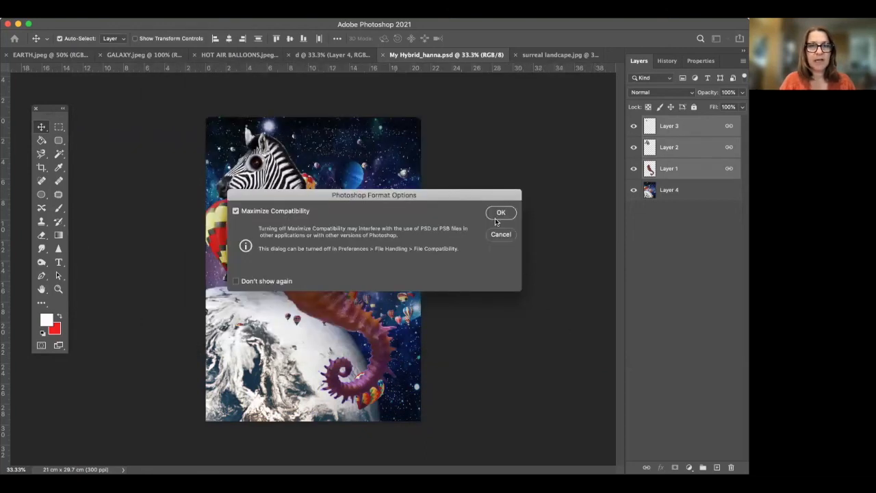
left_click(501, 214)
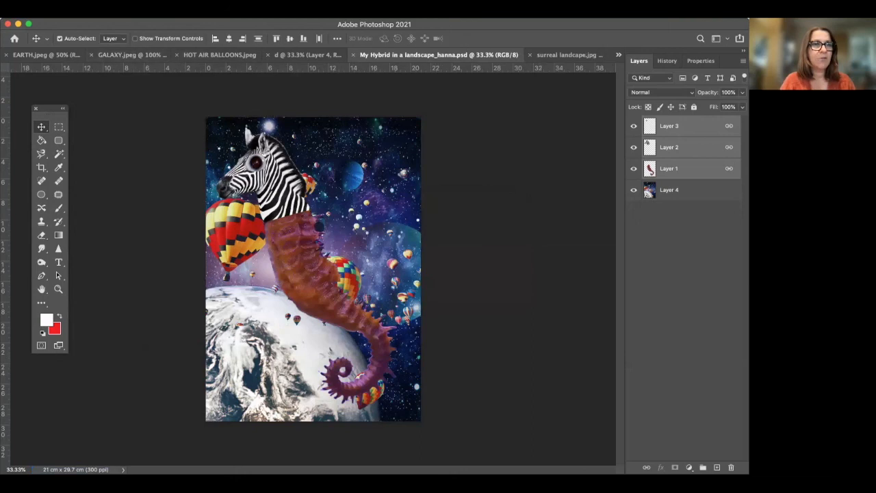
Step: Save a JPEG copy of the composite in the My Hybrid folder under the same file name, at Maximum quality 12, Progressive with 3 scans
left_click(82, 14)
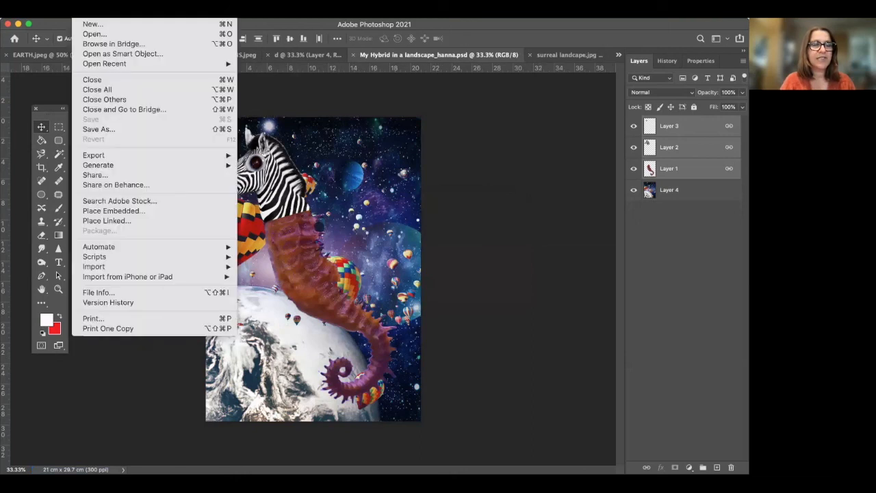
left_click(97, 128)
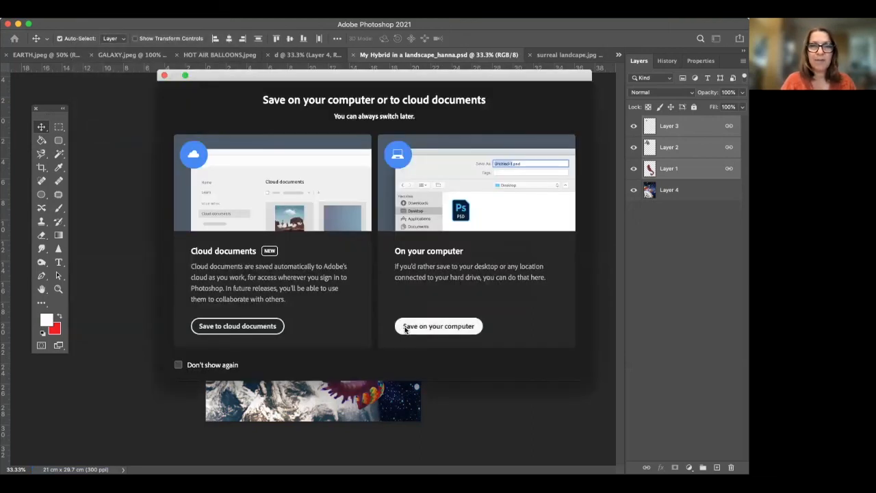
left_click(438, 326)
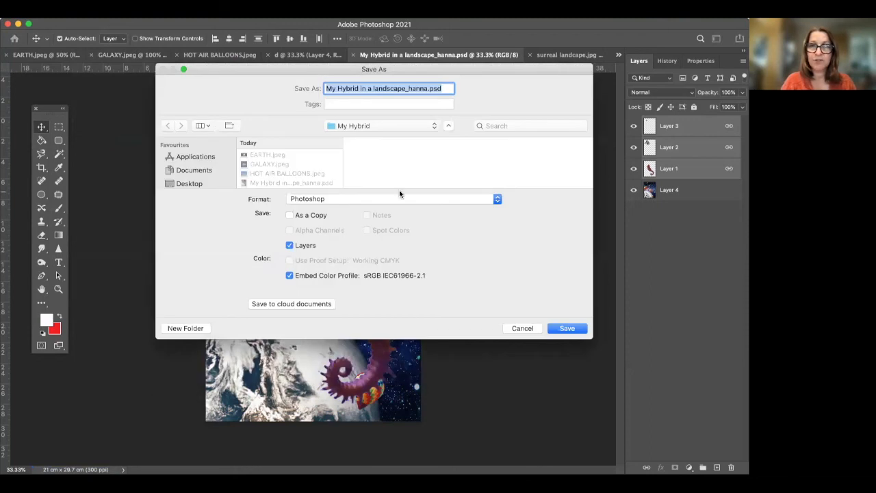
left_click(384, 200)
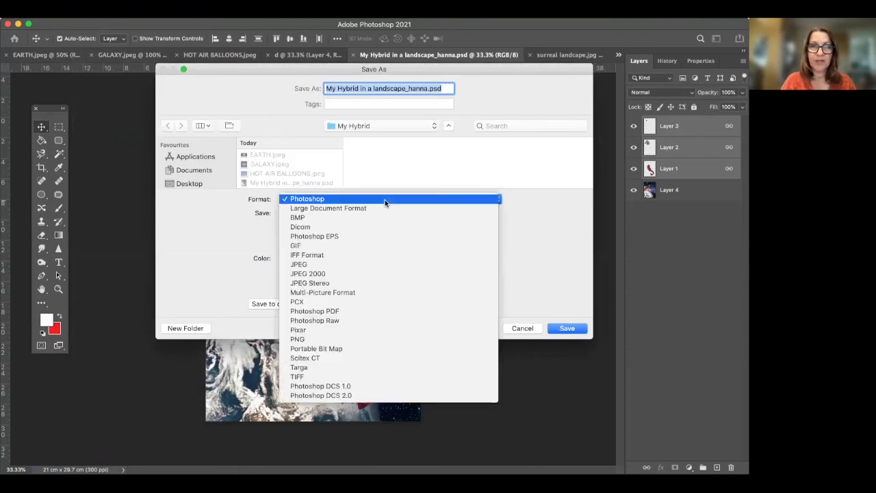
left_click(301, 265)
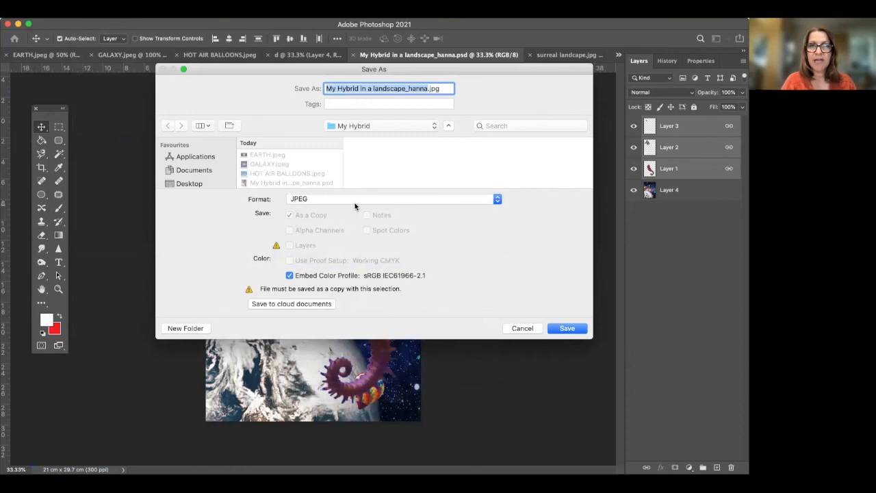
left_click(567, 328)
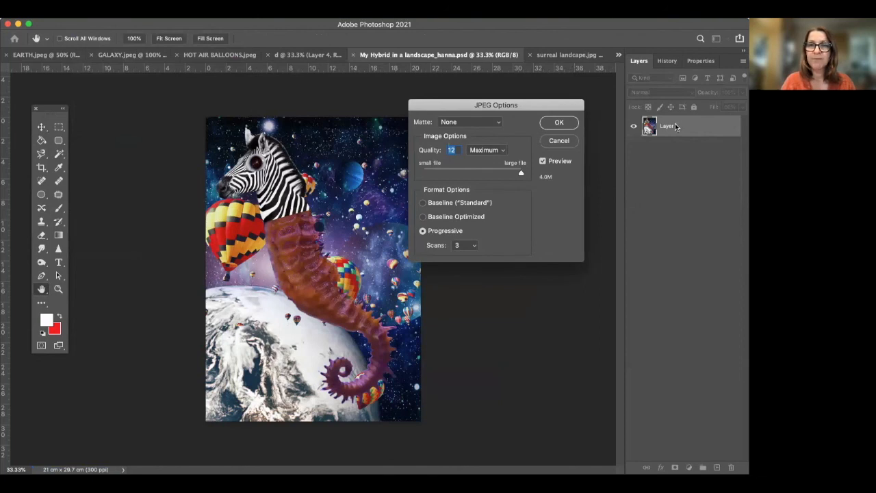
left_click(572, 123)
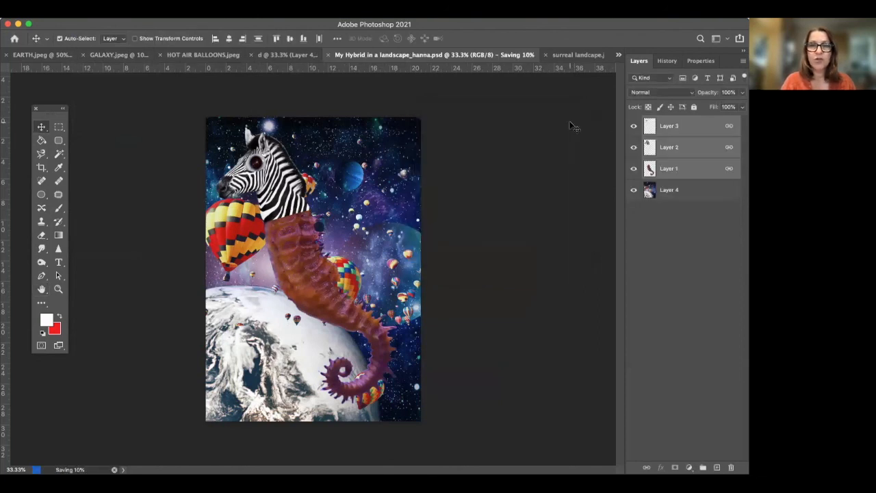